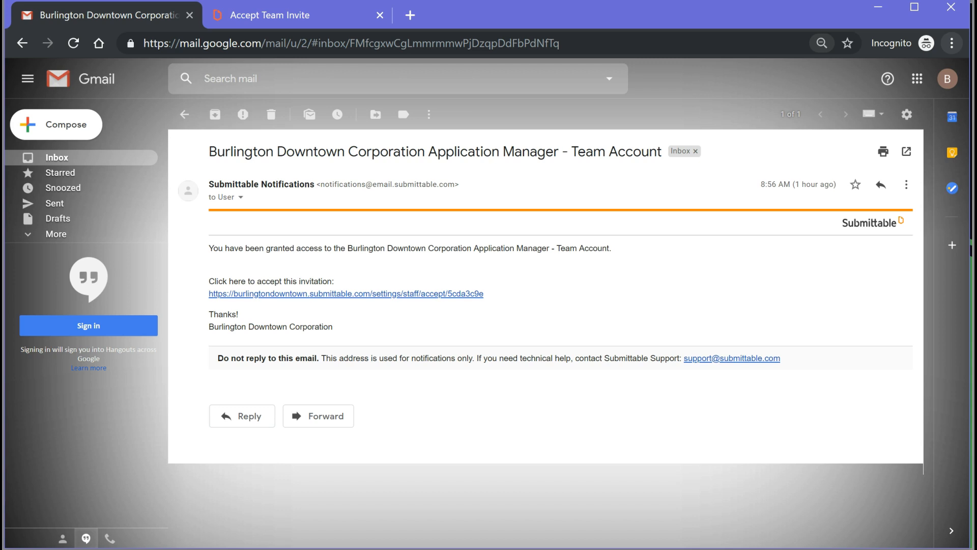
# Step: Accept the emailed team invite with the account password and name, and continue past the data notice with both options unselected
pyautogui.click(405, 294)
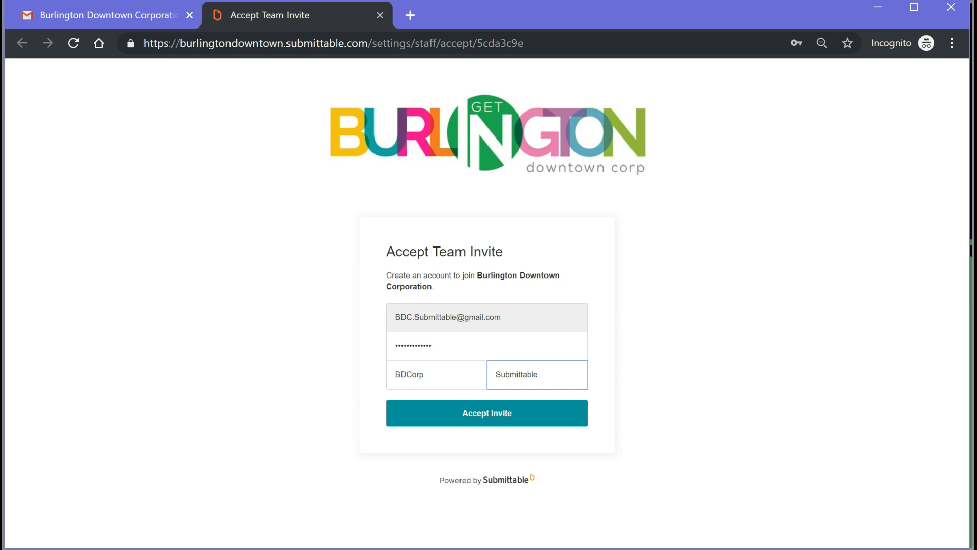
pyautogui.press('Return')
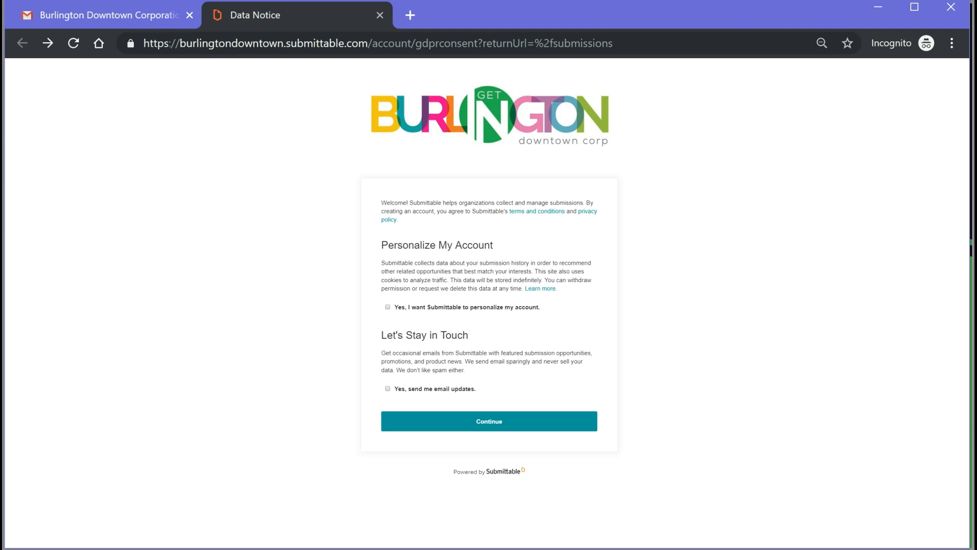
pyautogui.click(489, 421)
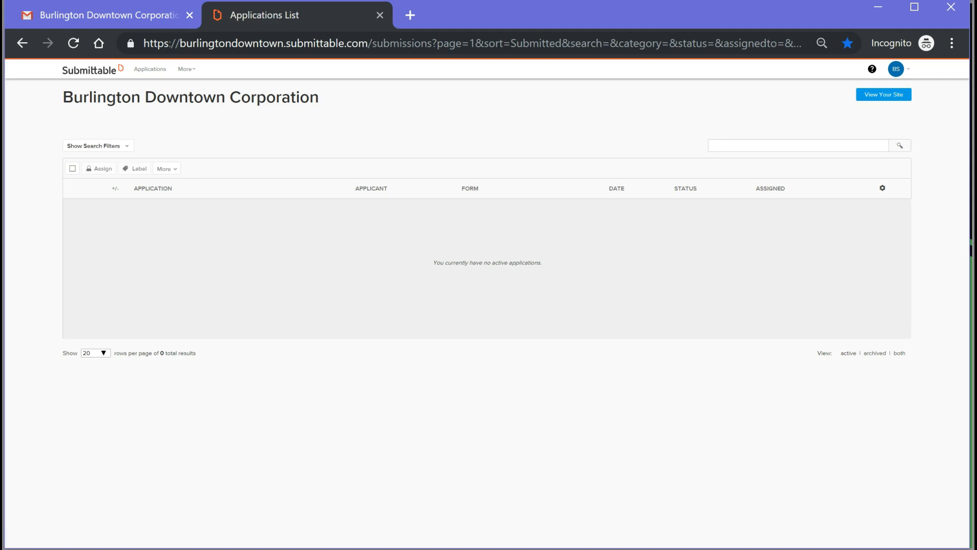
# Step: Examine the search filters and the rows-per-page choices of the applications list
pyautogui.click(95, 353)
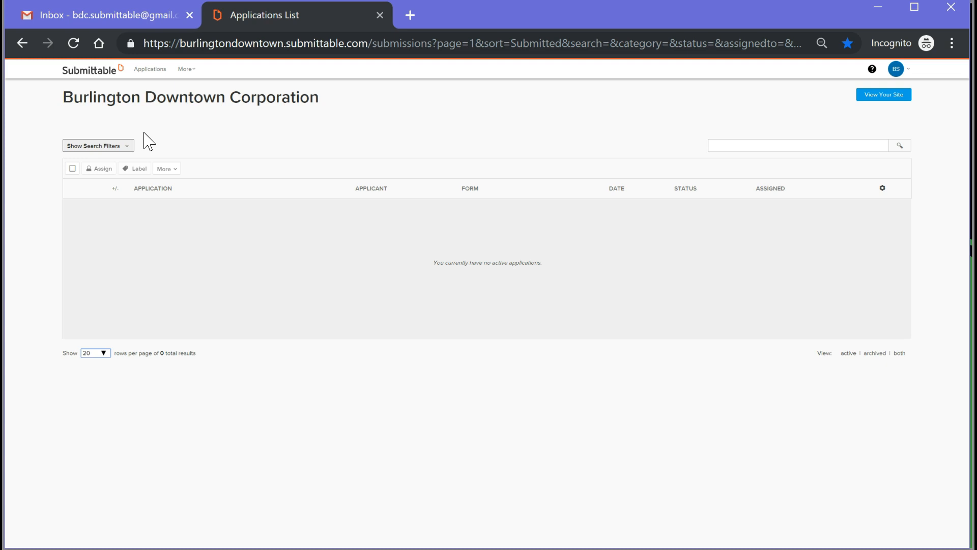
pyautogui.click(126, 146)
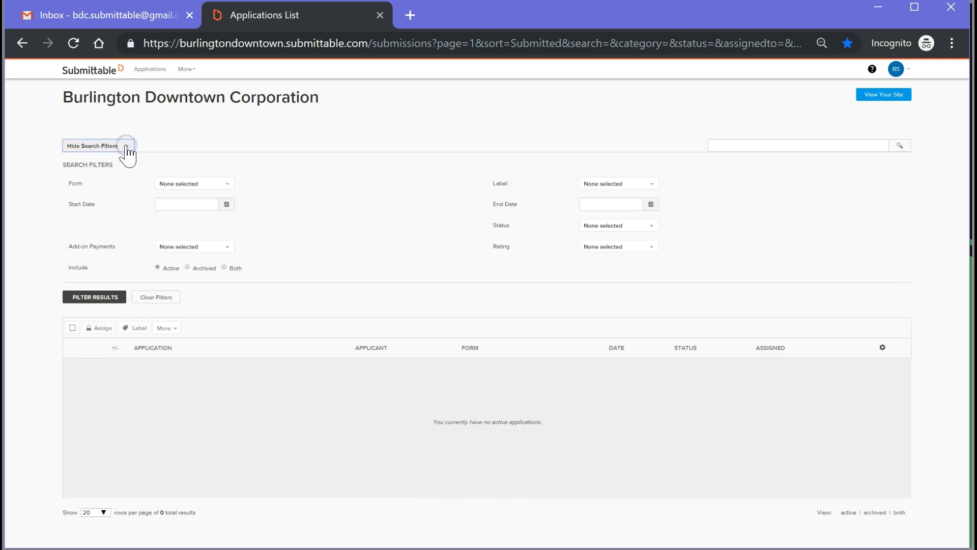
pyautogui.click(127, 147)
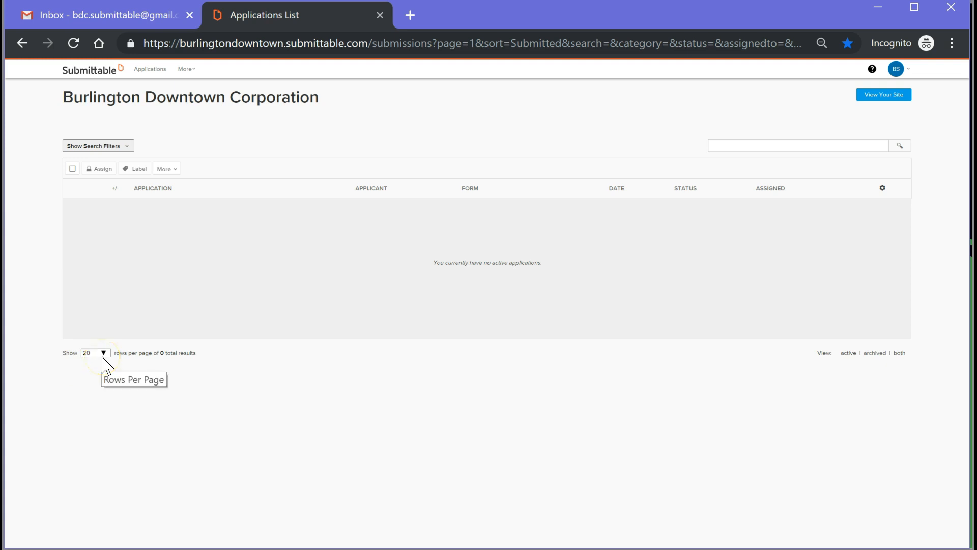
pyautogui.click(104, 353)
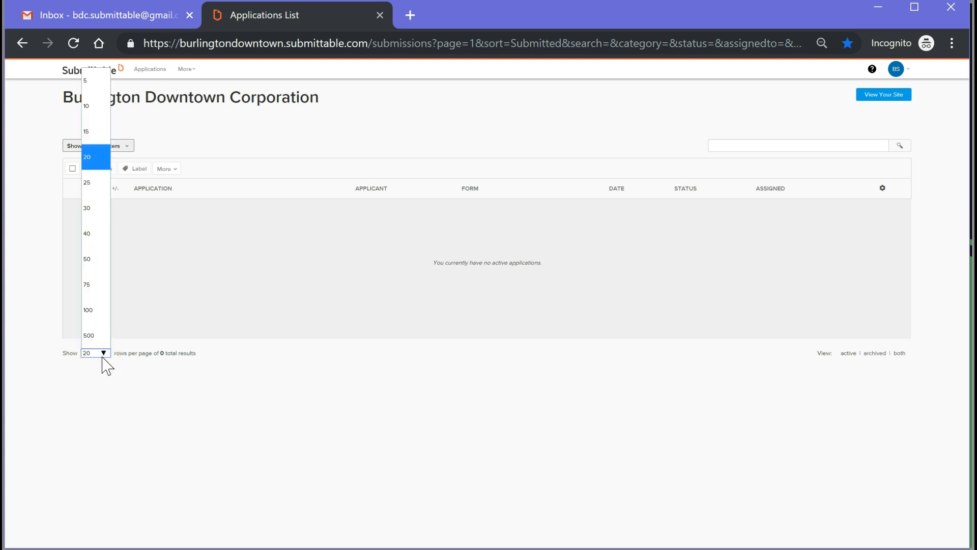
pyautogui.click(203, 410)
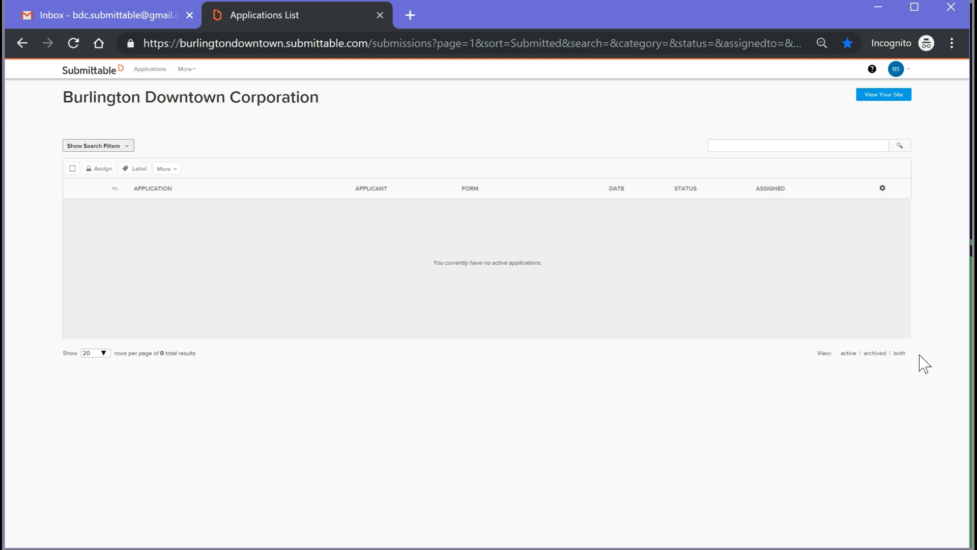
pyautogui.click(359, 424)
# Step: Switch to Gmail and follow the assigned-applications link in the new application assignment email from Burlington Downtown Corporation
pyautogui.click(84, 522)
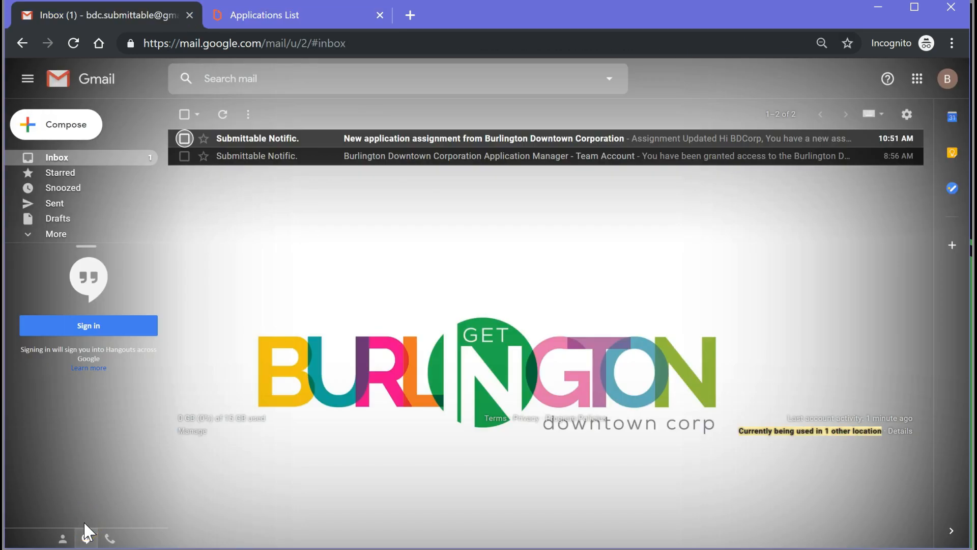
pyautogui.click(76, 520)
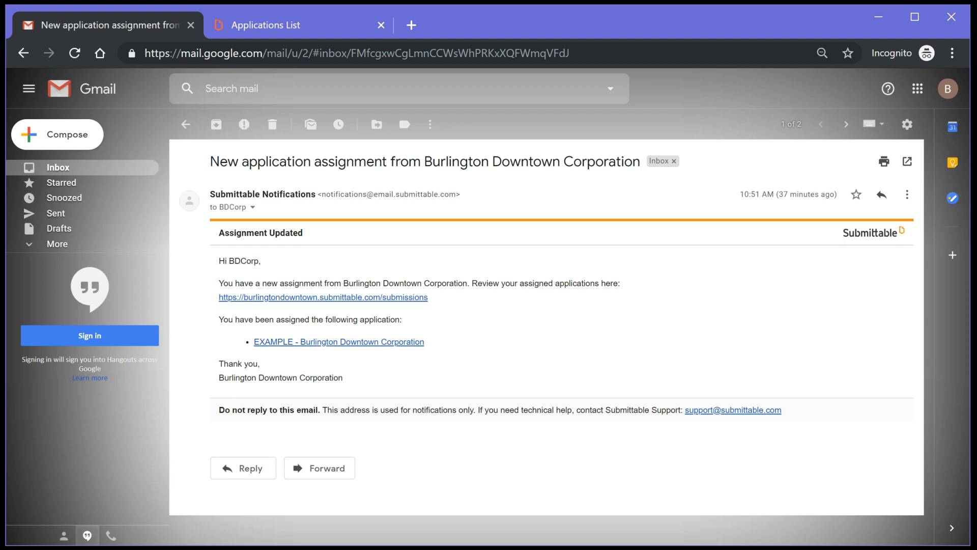
pyautogui.click(323, 297)
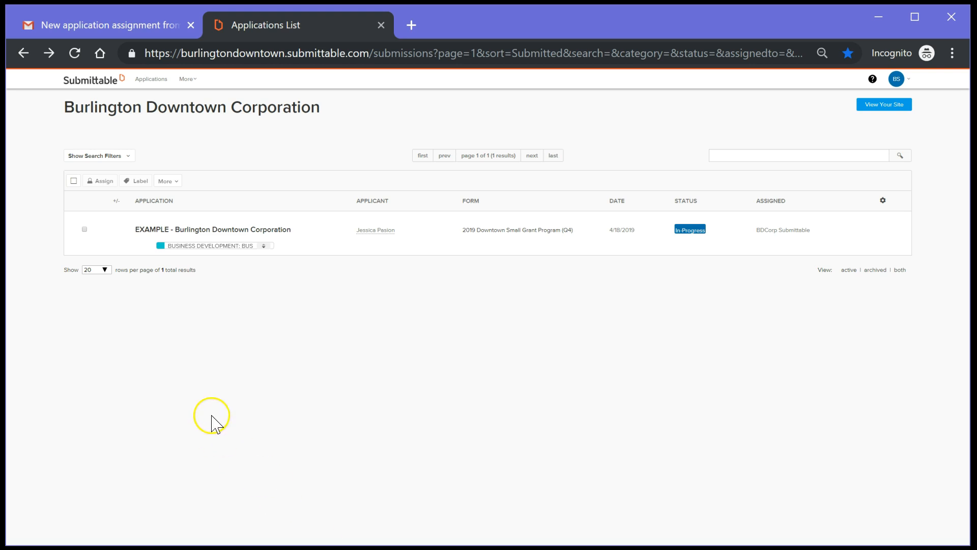
# Step: Open the application "EXAMPLE - Burlington Downtown Corporation" and widen its review pane to nearly half the window
pyautogui.click(213, 230)
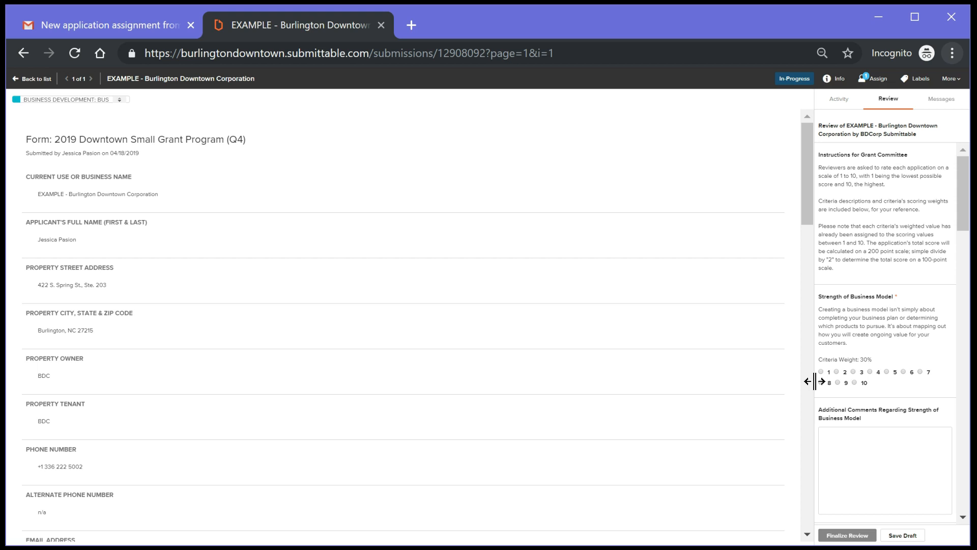
pyautogui.moveTo(814, 381); pyautogui.dragTo(566, 402)
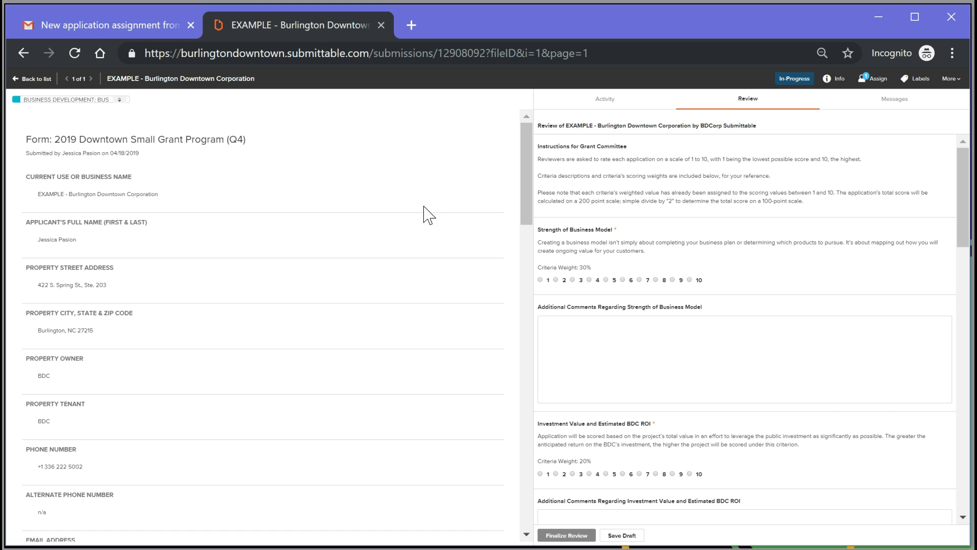
# Step: Preview the spreadsheet attached under Budget in the application form and close the preview
pyautogui.click(397, 167)
pyautogui.scroll(-5, 397, 175)
pyautogui.scroll(-5, 397, 182)
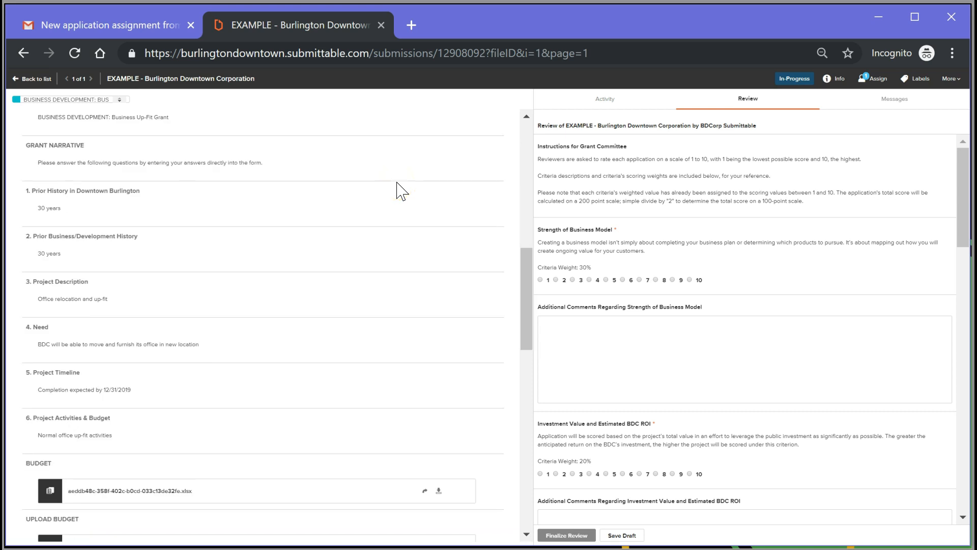
pyautogui.scroll(-5, 397, 191)
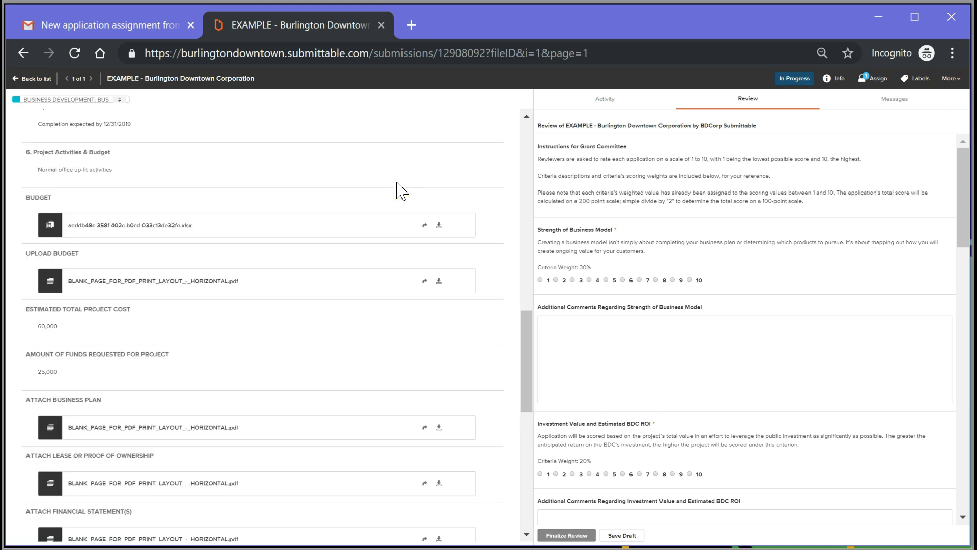
pyautogui.click(410, 235)
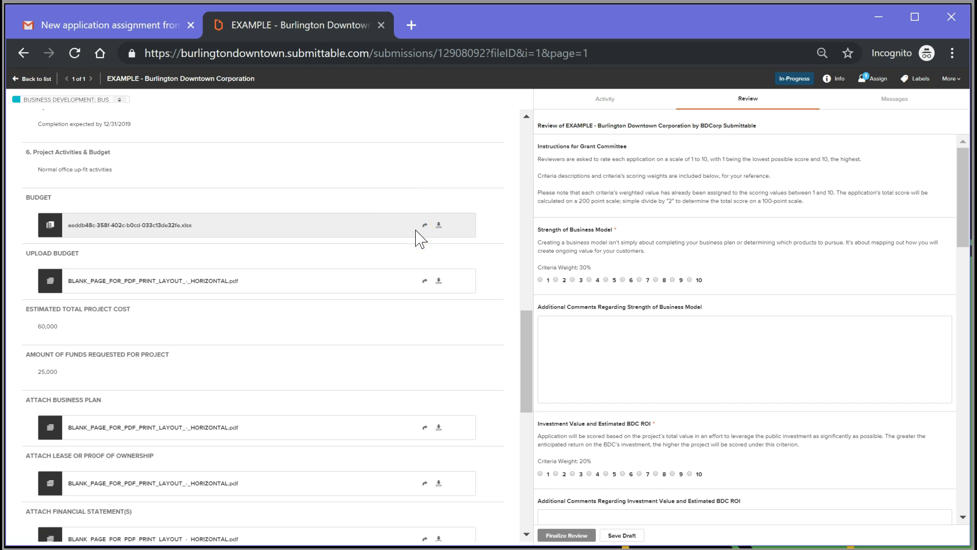
pyautogui.click(426, 224)
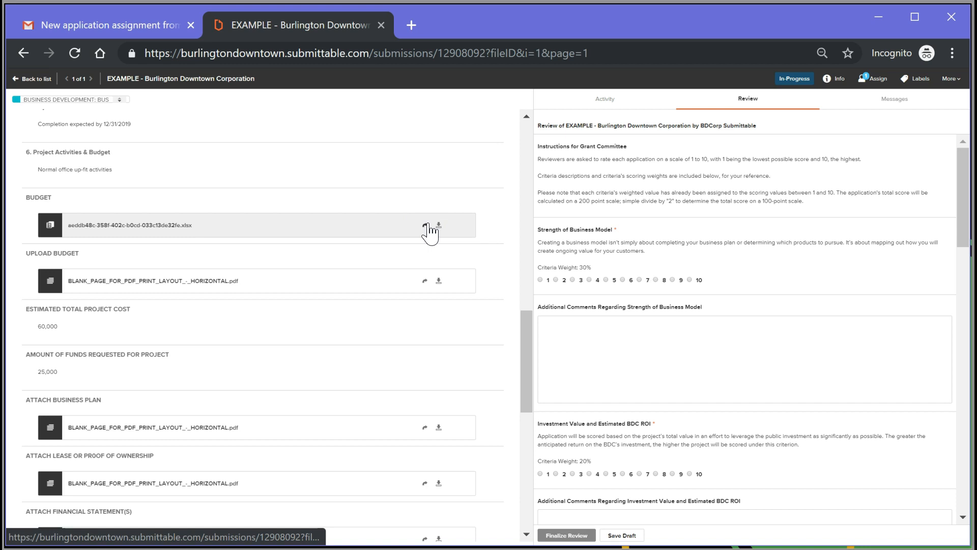
pyautogui.click(425, 224)
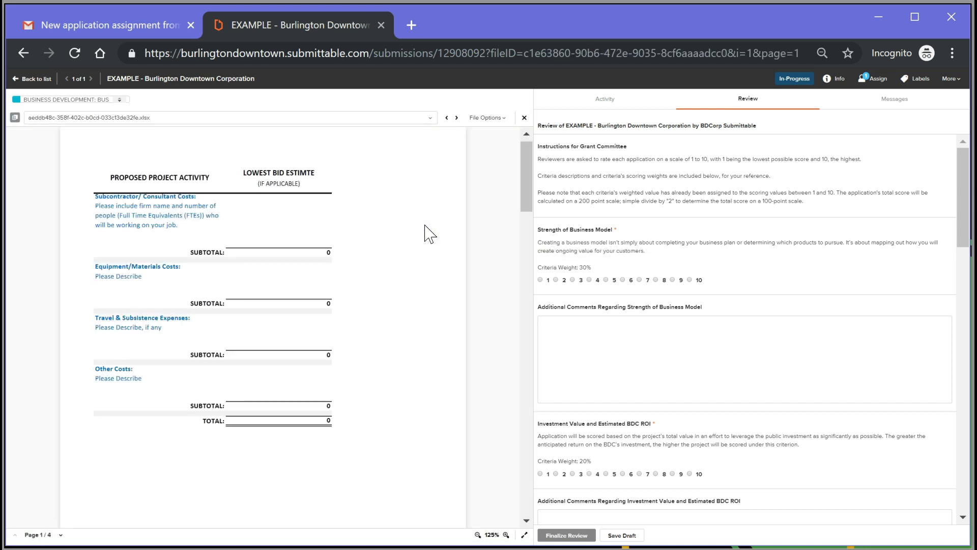
pyautogui.click(524, 118)
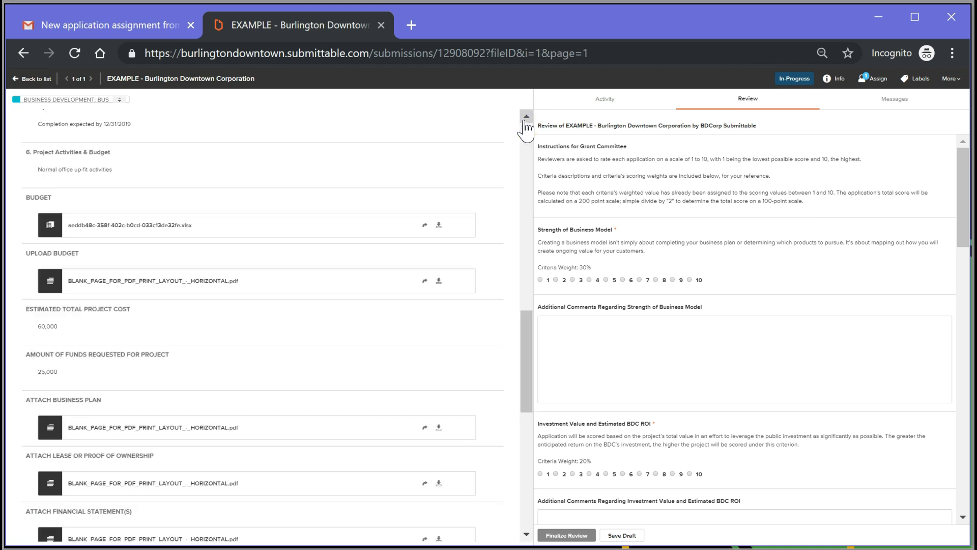
# Step: Download the spreadsheet attached under Budget in the application form
pyautogui.click(439, 225)
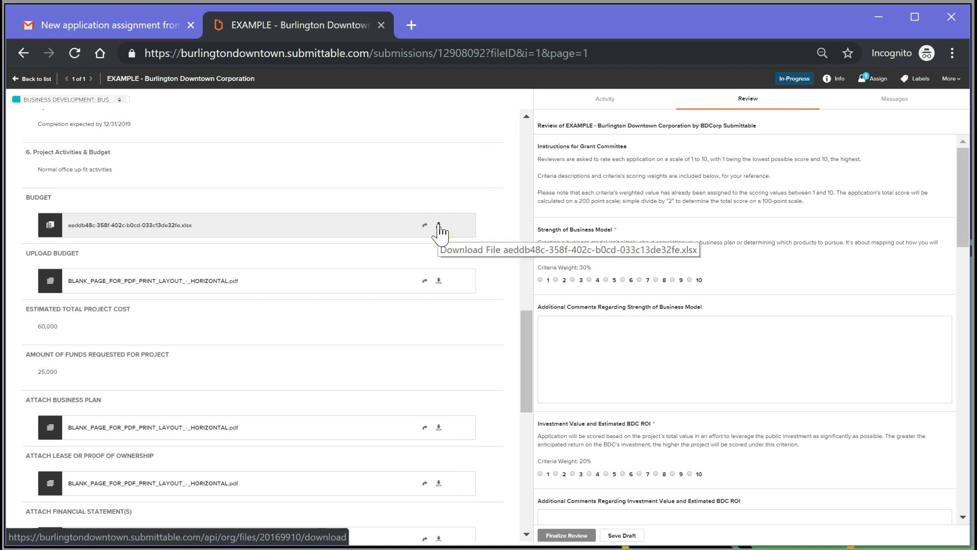
pyautogui.click(438, 226)
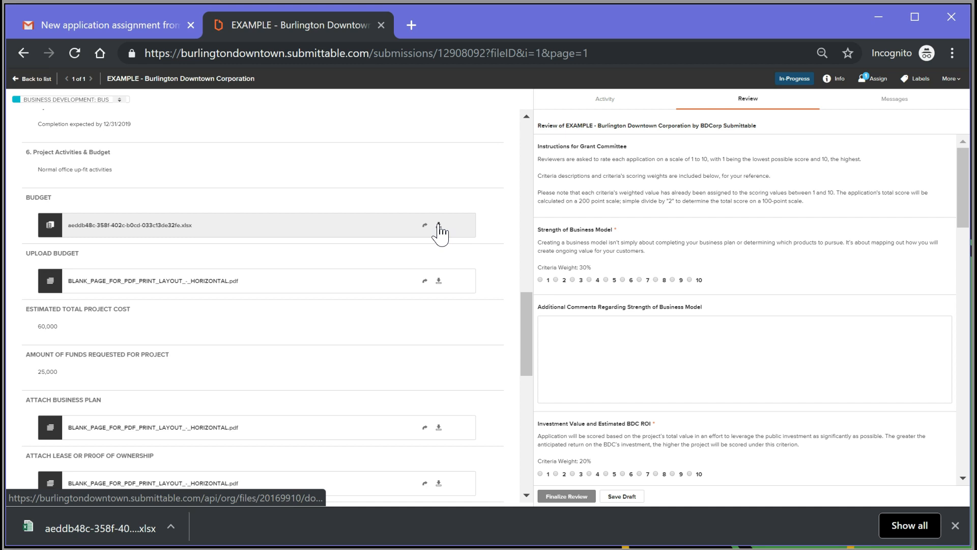
pyautogui.click(741, 377)
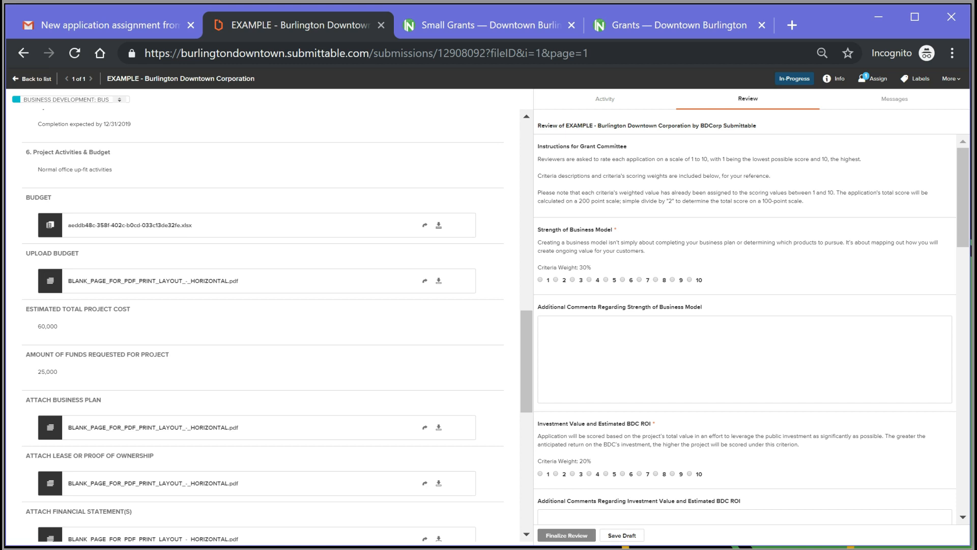
# Step: Read the scoring criteria and weights on the Small Grants web page and return to the application review
pyautogui.click(441, 22)
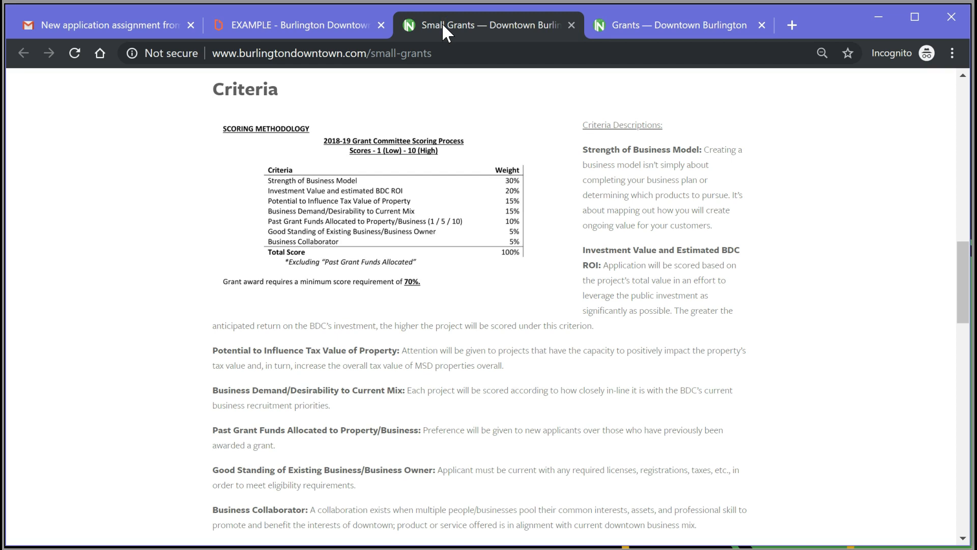
pyautogui.click(316, 19)
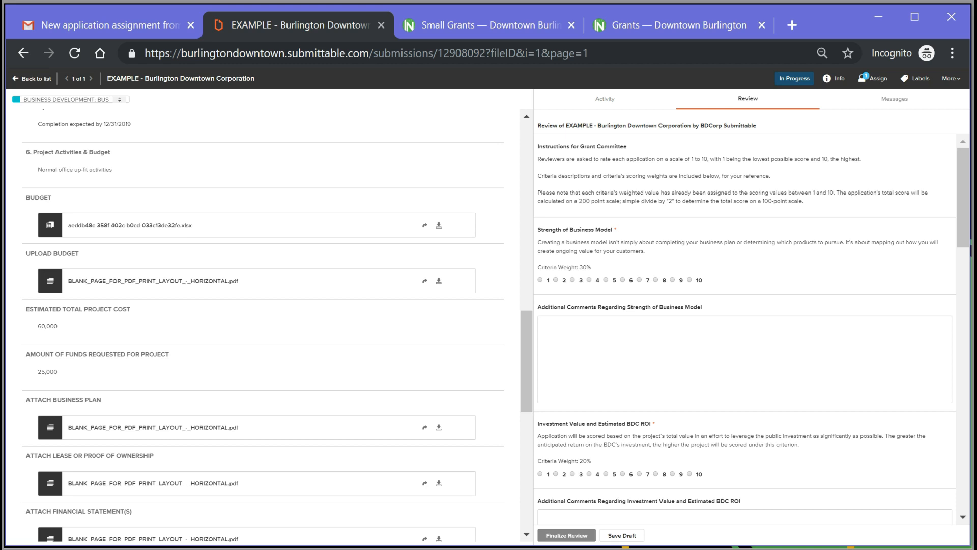
pyautogui.click(925, 463)
# Step: Examine the application's activity history, filtered by notes, assignments, ratings and labels
pyautogui.click(598, 99)
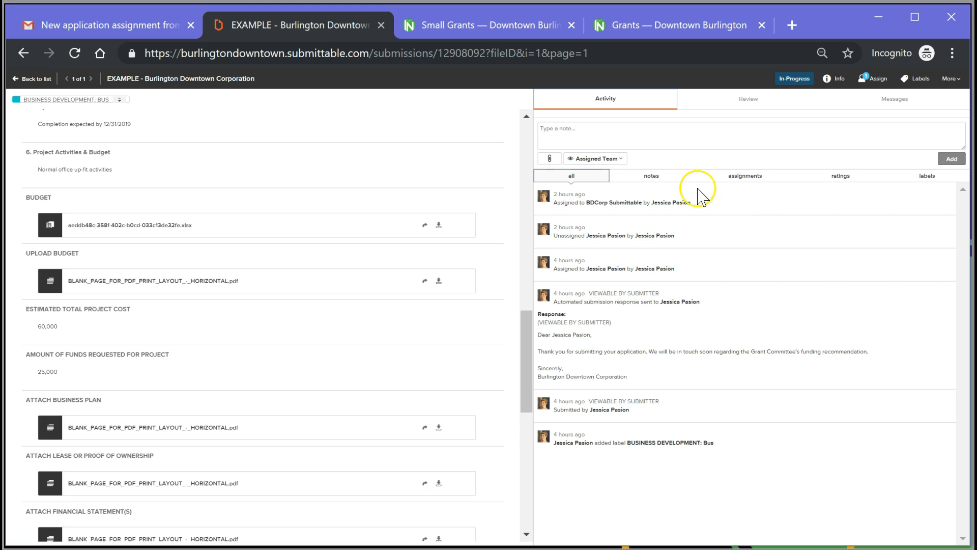
pyautogui.click(678, 180)
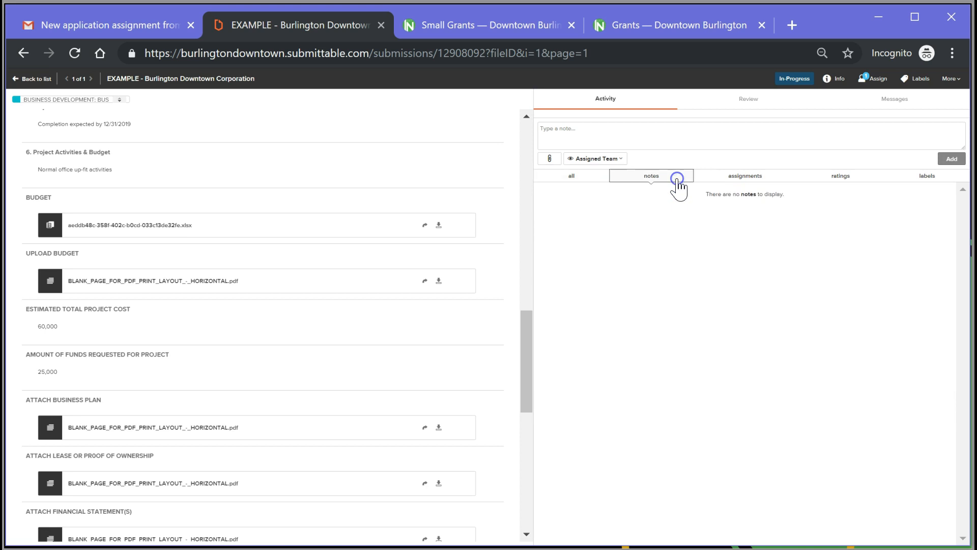
pyautogui.click(734, 178)
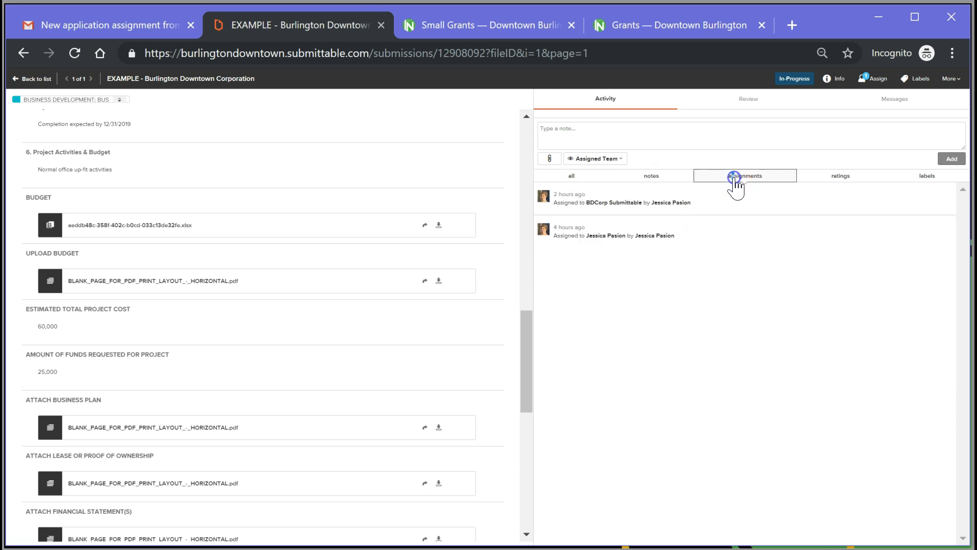
pyautogui.click(824, 183)
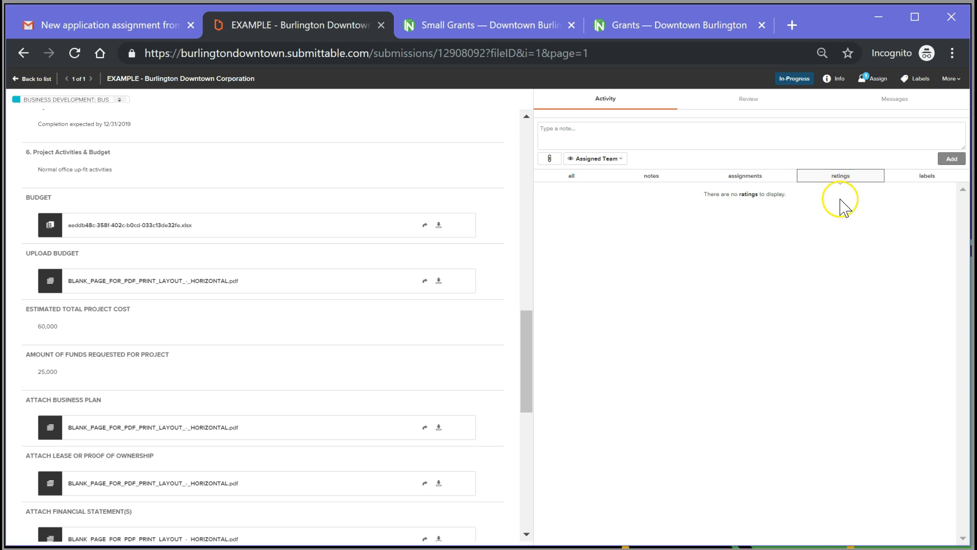
pyautogui.click(910, 187)
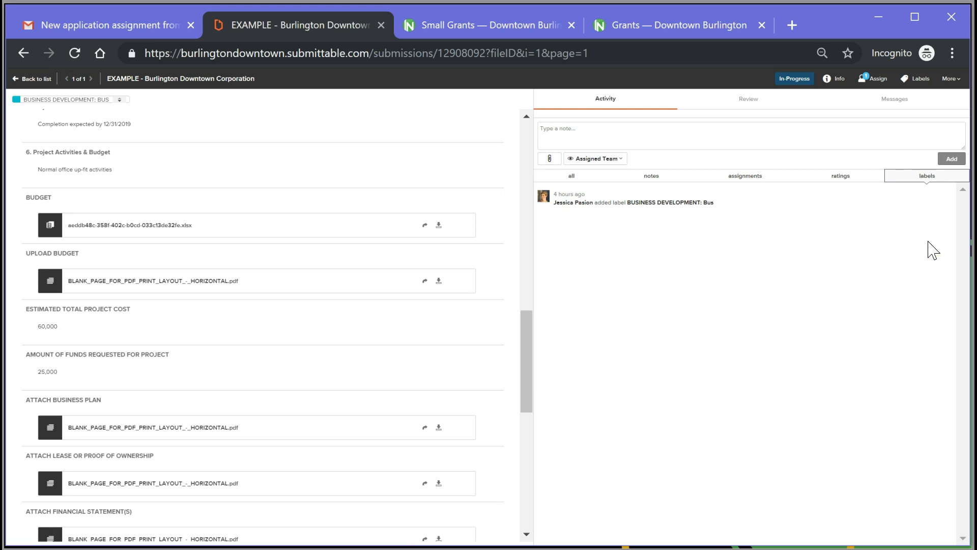
pyautogui.click(911, 176)
pyautogui.click(574, 177)
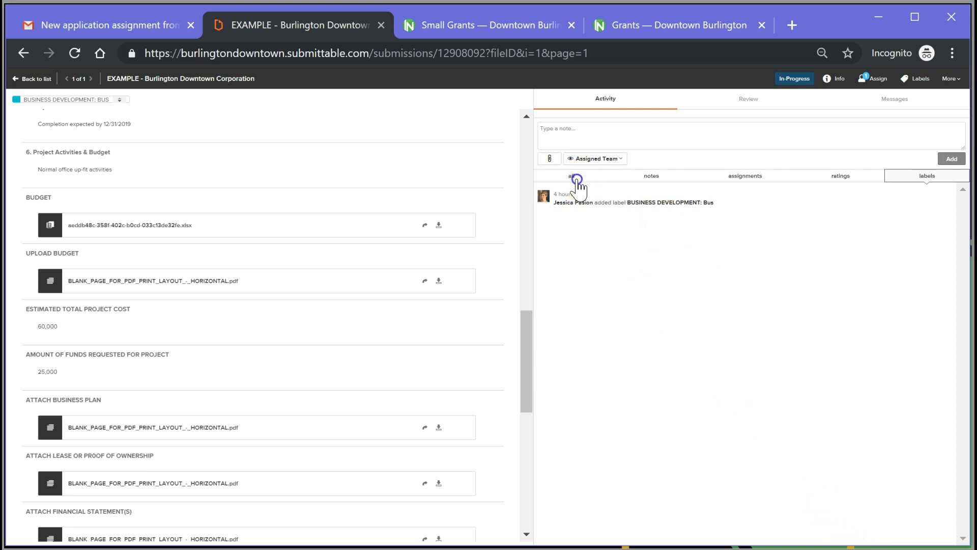
# Step: Open the application's review form and score Strength of Business Model and Investment Value and Estimated BDC ROI 10 each
pyautogui.click(762, 111)
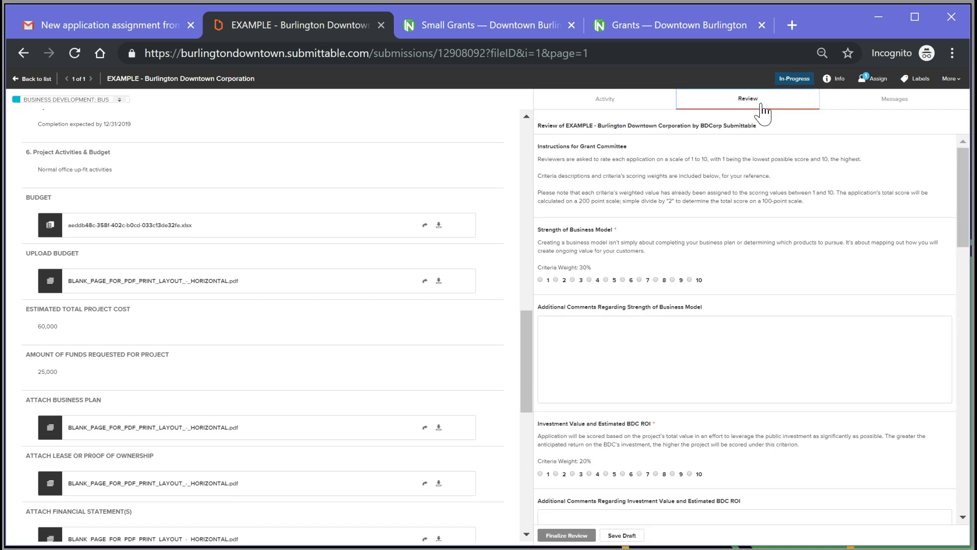
pyautogui.click(812, 257)
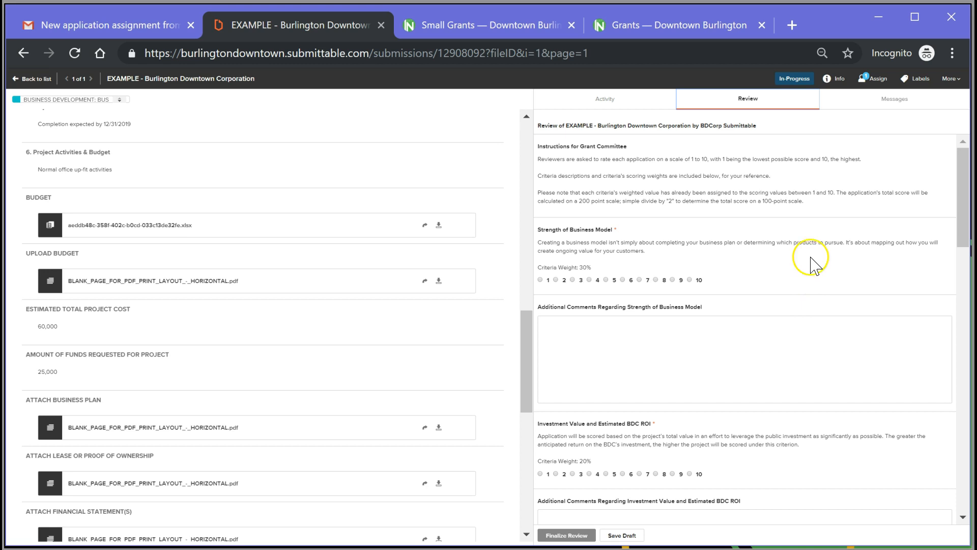
pyautogui.click(688, 279)
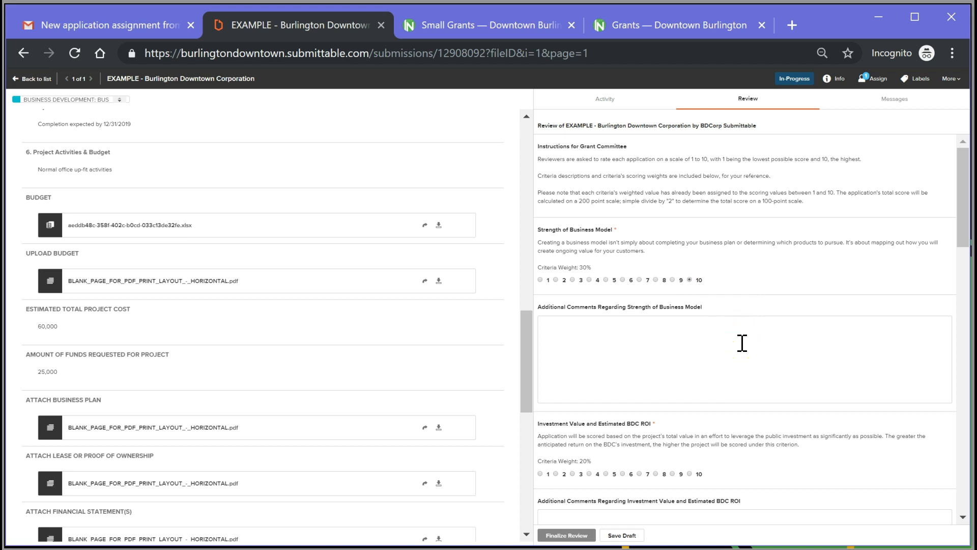
pyautogui.click(688, 473)
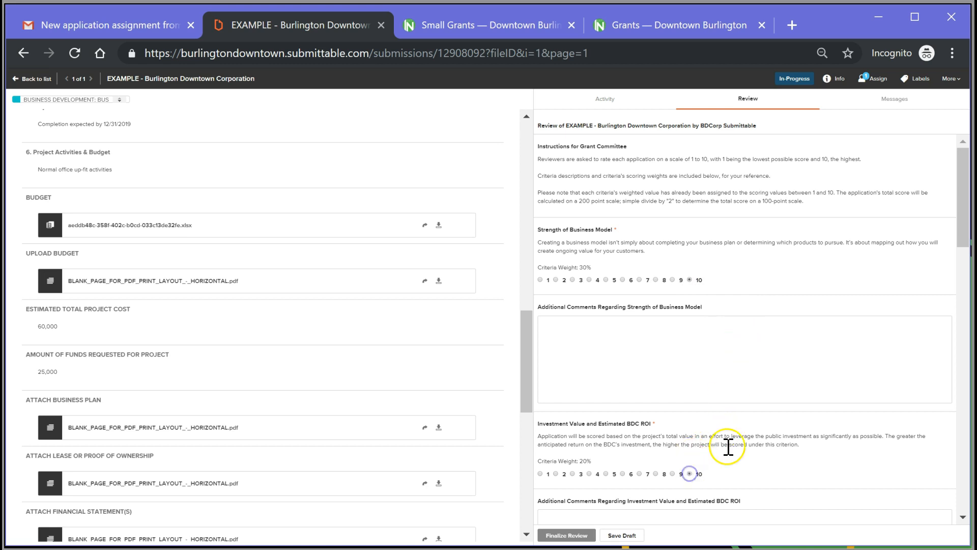
# Step: Score Potential to Influence Tax Value of Property and Business Demand/Desirability to Current Mix 10 each
pyautogui.scroll(-5, 728, 446)
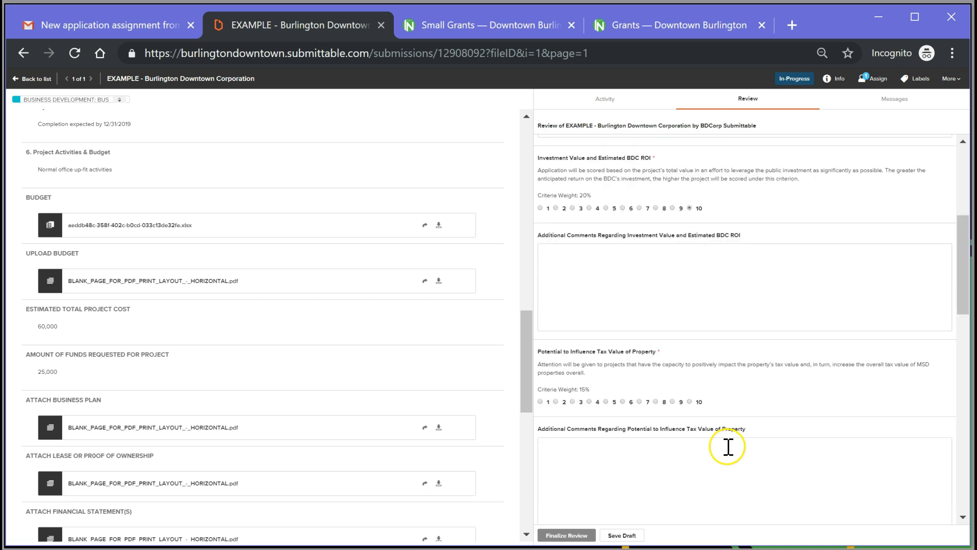
pyautogui.click(690, 402)
pyautogui.click(682, 454)
pyautogui.scroll(-5, 682, 455)
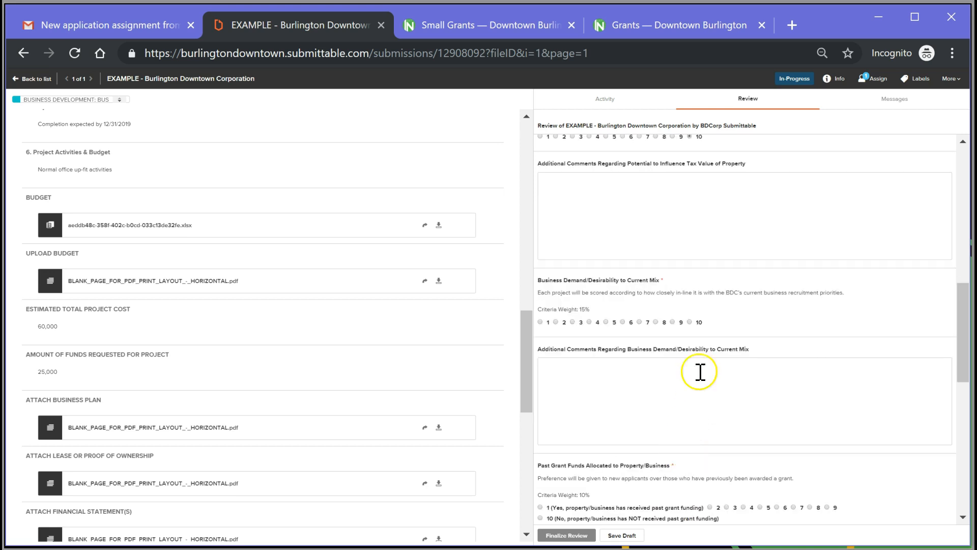
pyautogui.click(690, 322)
# Step: Score Past Grant Funds Allocated to Property/Business as 10 (No, property/business has NOT received past grant funding)
pyautogui.scroll(-5, 815, 390)
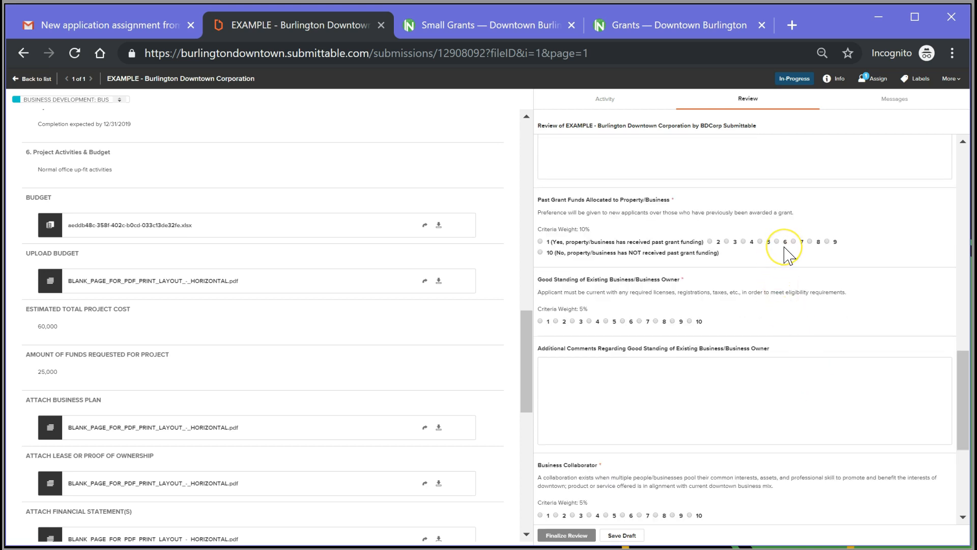
pyautogui.click(692, 245)
pyautogui.click(694, 253)
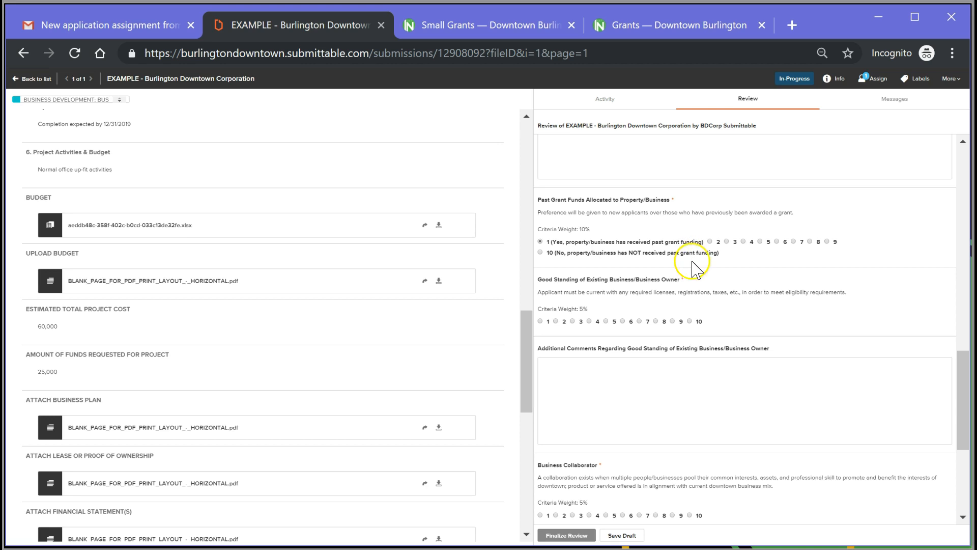
pyautogui.click(687, 243)
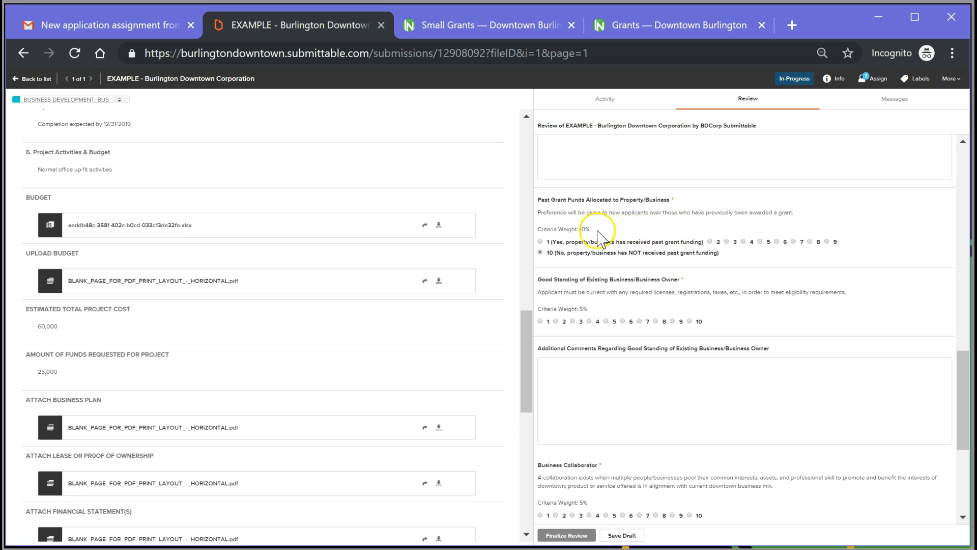
pyautogui.tripleClick(541, 230)
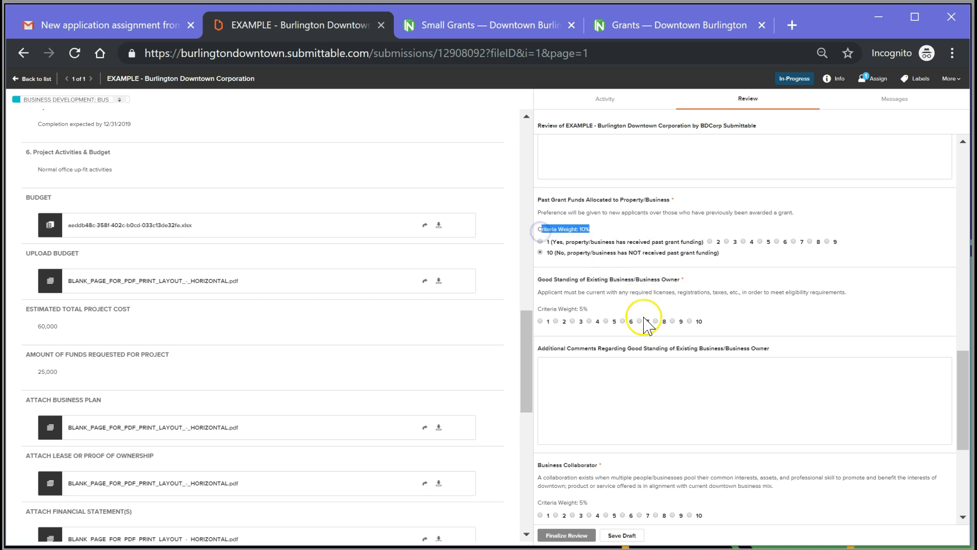
# Step: Score Good Standing of Existing Business/Business Owner and Business Collaborator 10 each
pyautogui.click(690, 321)
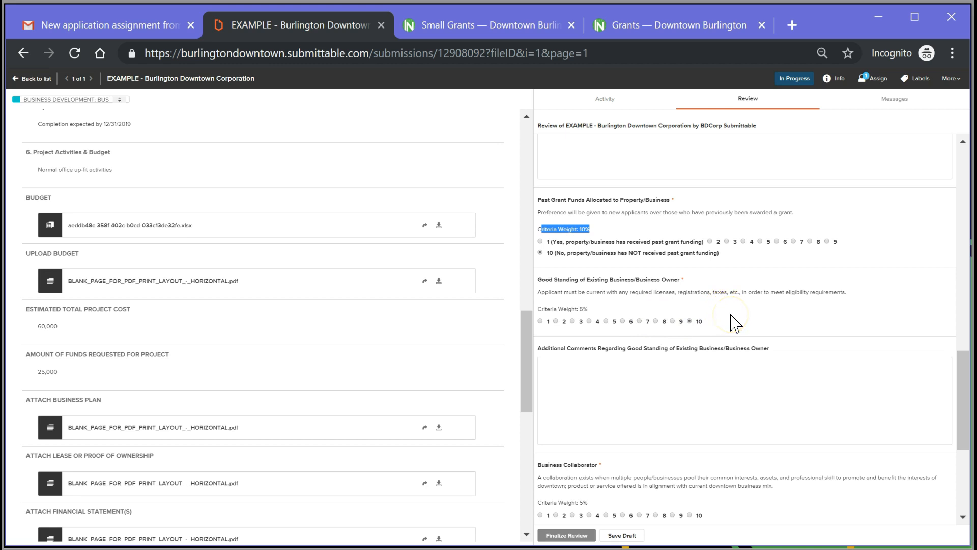
pyautogui.scroll(-5, 733, 323)
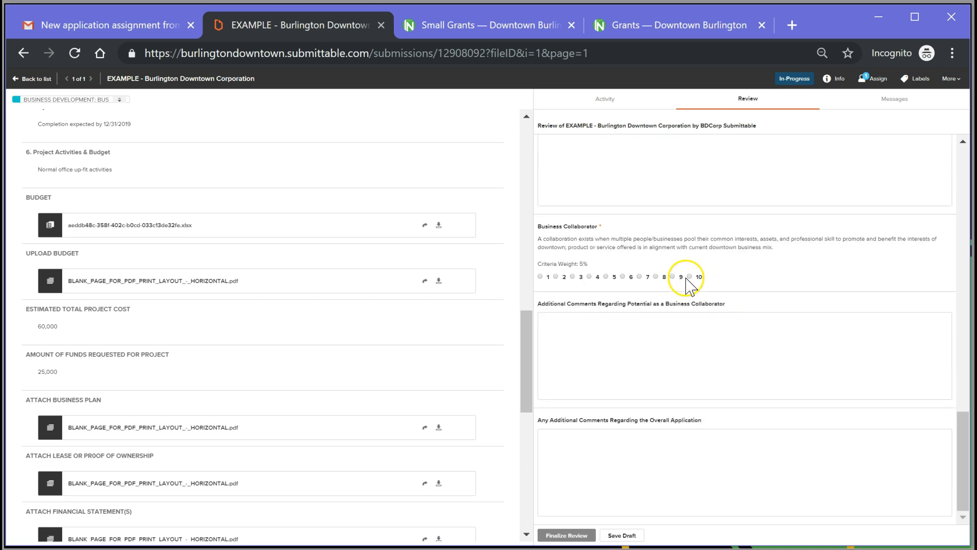
pyautogui.click(690, 277)
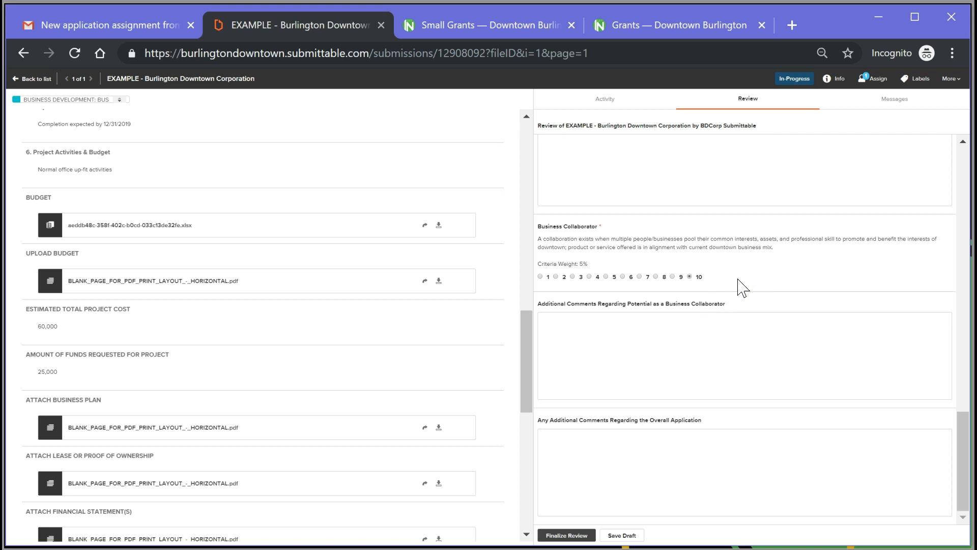
# Step: Save the review as a draft, look over the scores and finalize the review
pyautogui.click(627, 533)
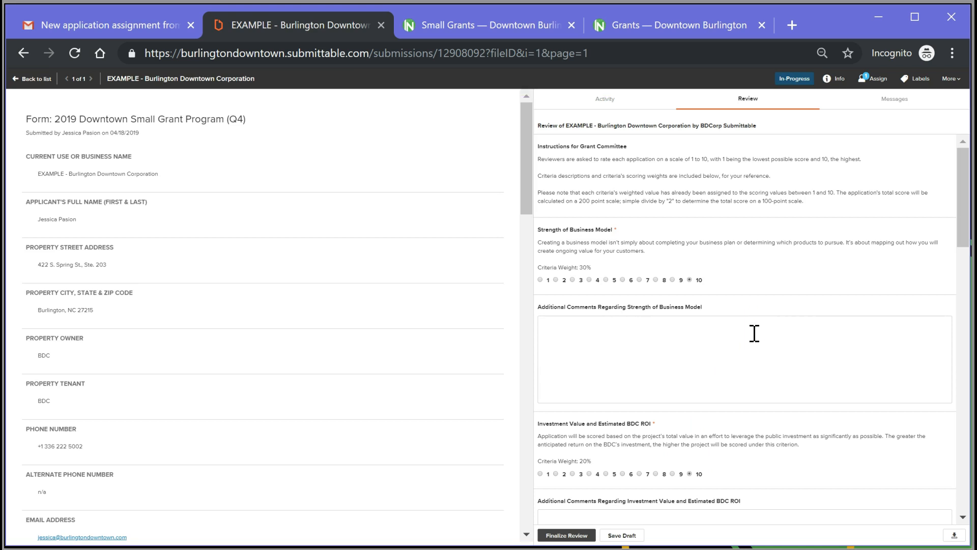
pyautogui.scroll(-15, 753, 334)
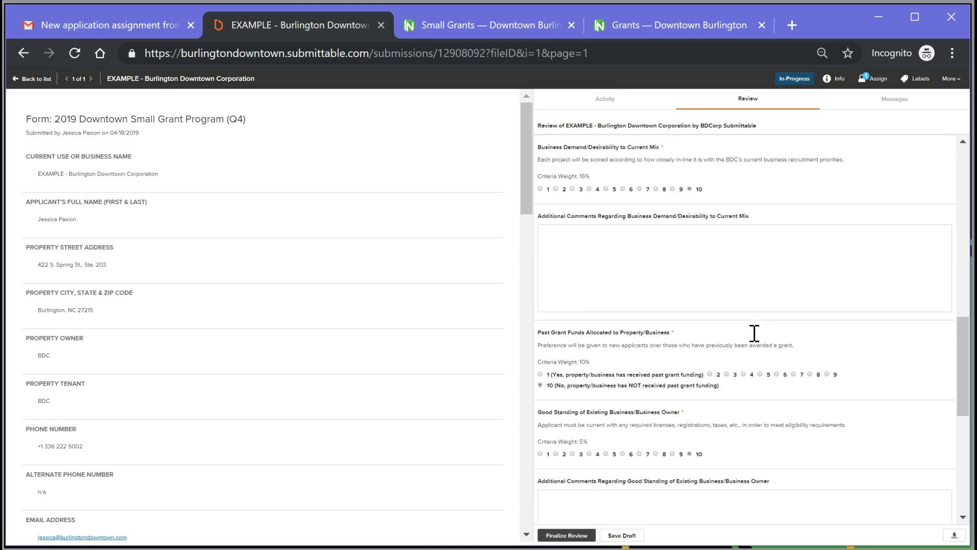
pyautogui.click(592, 539)
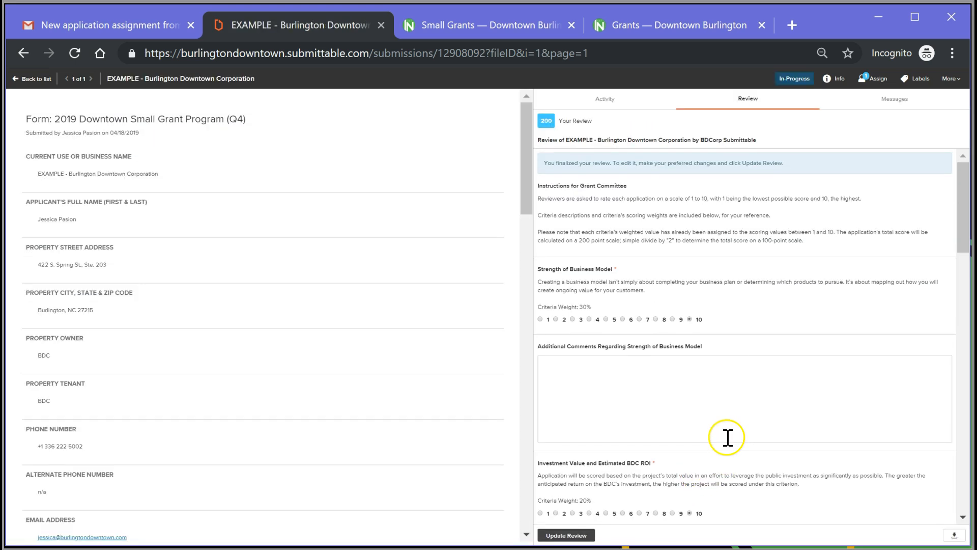
# Step: Check the total score given to the finalized review
pyautogui.doubleClick(547, 121)
pyautogui.moveTo(597, 124); pyautogui.dragTo(535, 124)
pyautogui.click(606, 123)
pyautogui.click(585, 123)
pyautogui.click(603, 122)
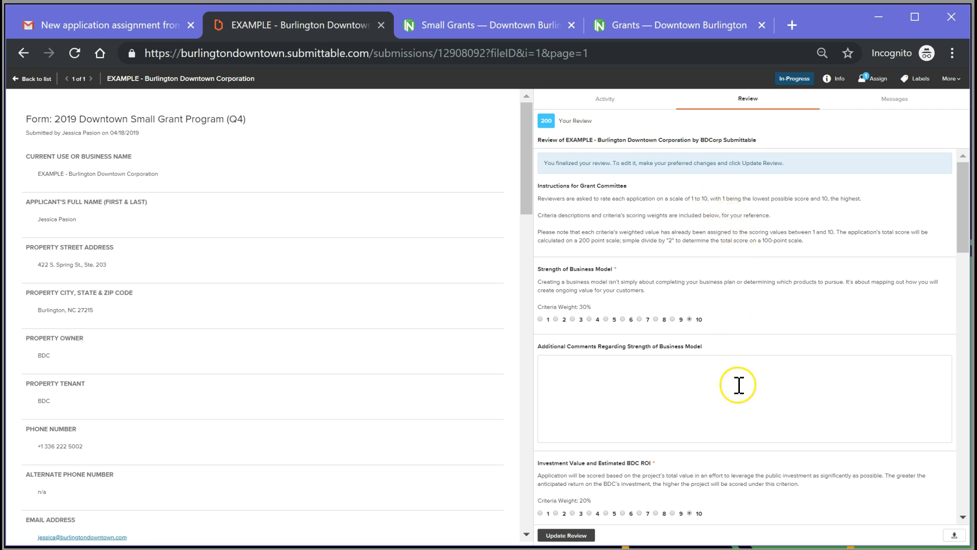
# Step: Download the finalized review as an RTF file and dismiss the download notice
pyautogui.click(586, 539)
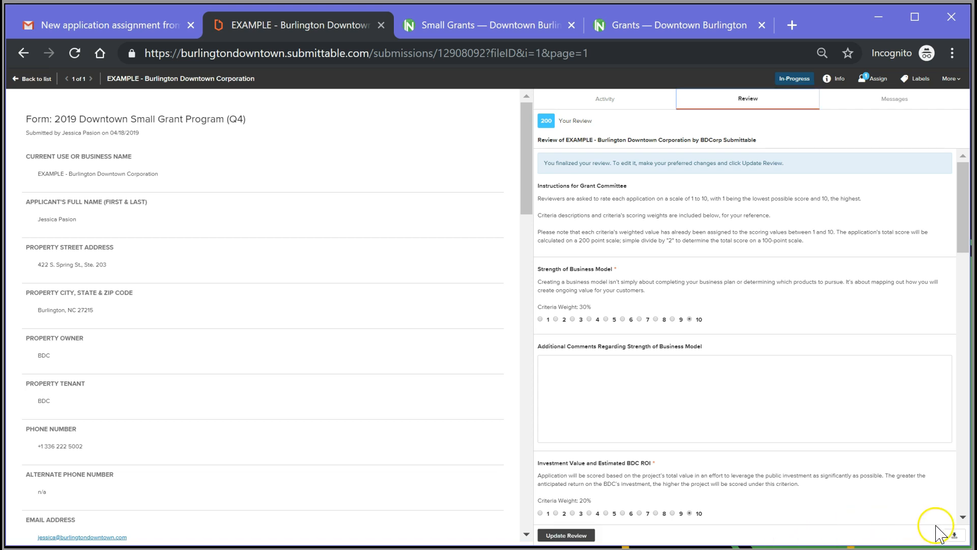
pyautogui.click(954, 535)
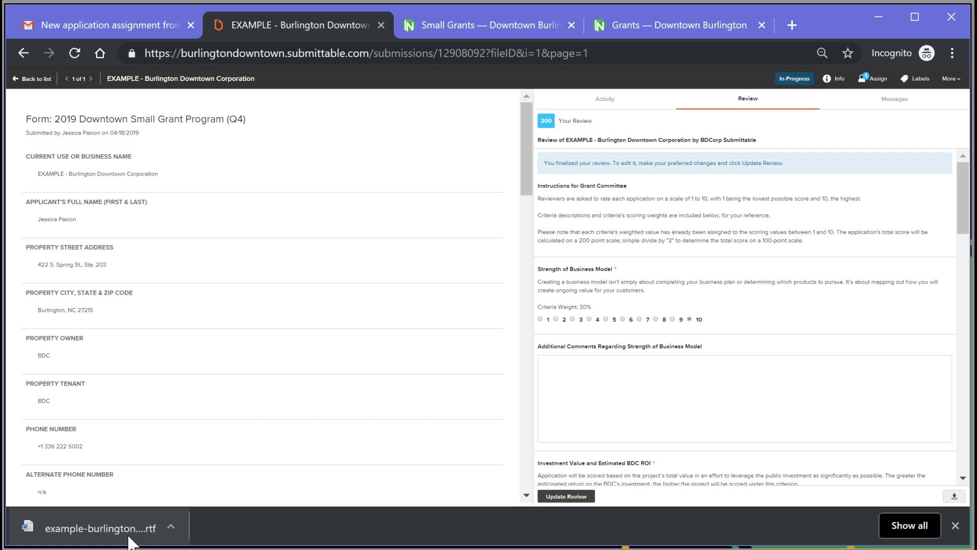
pyautogui.click(952, 525)
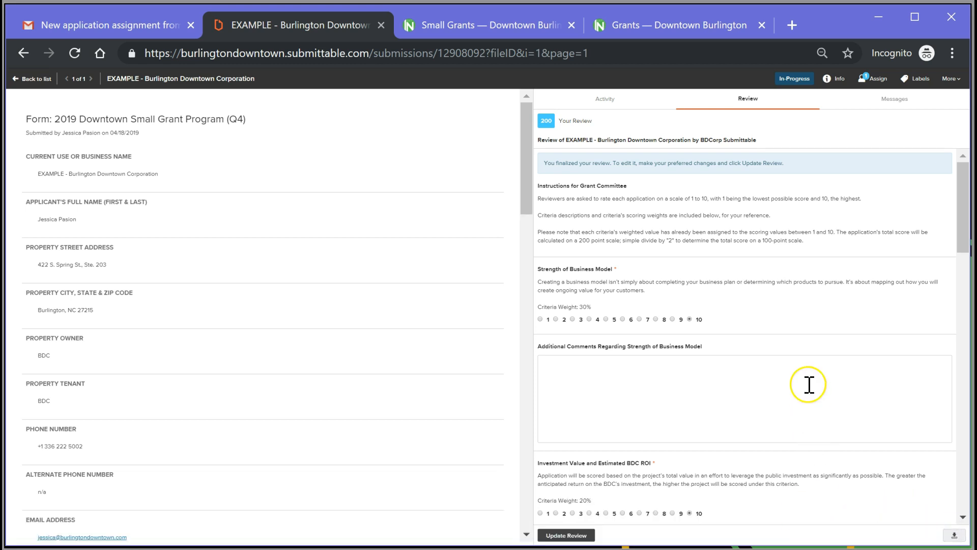
# Step: Check the application's messages and look over the finalized review form again
pyautogui.click(890, 102)
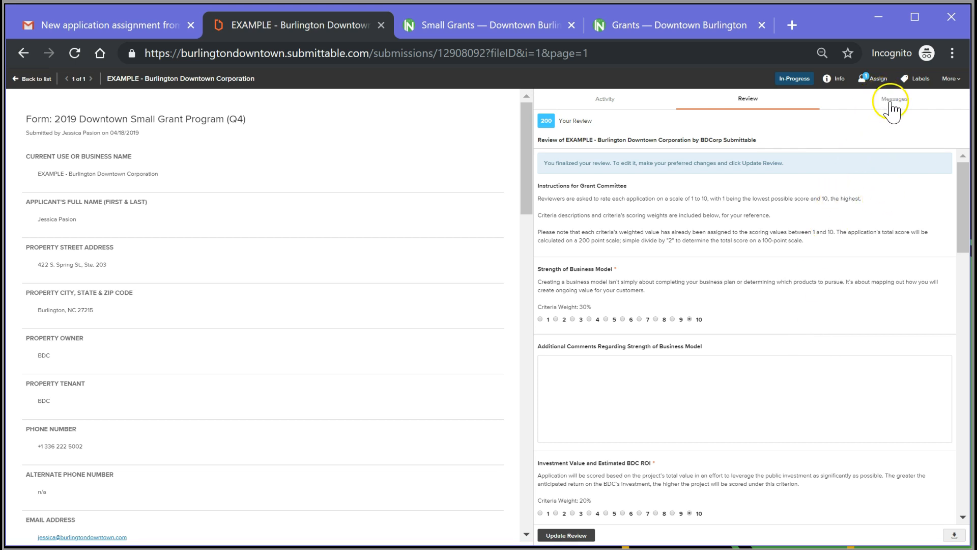
pyautogui.click(891, 101)
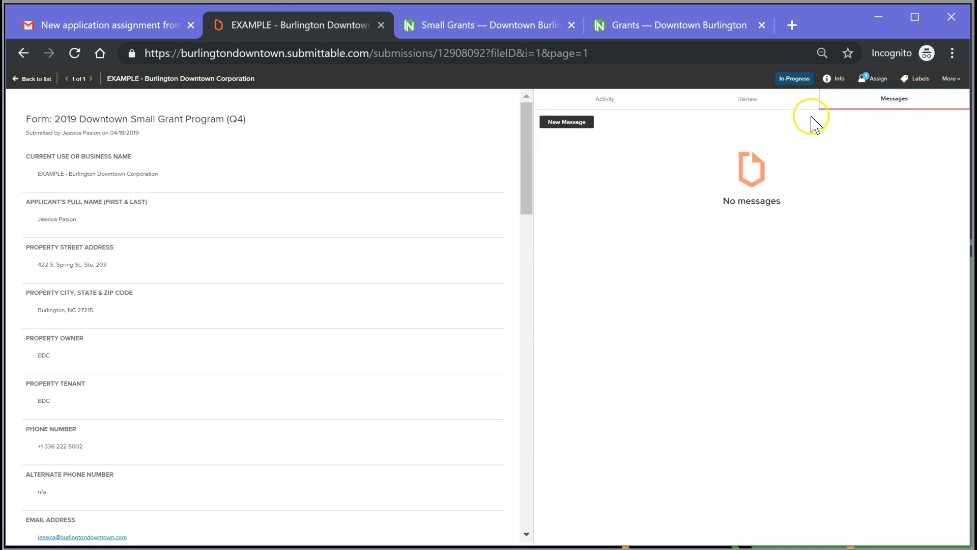
pyautogui.click(744, 102)
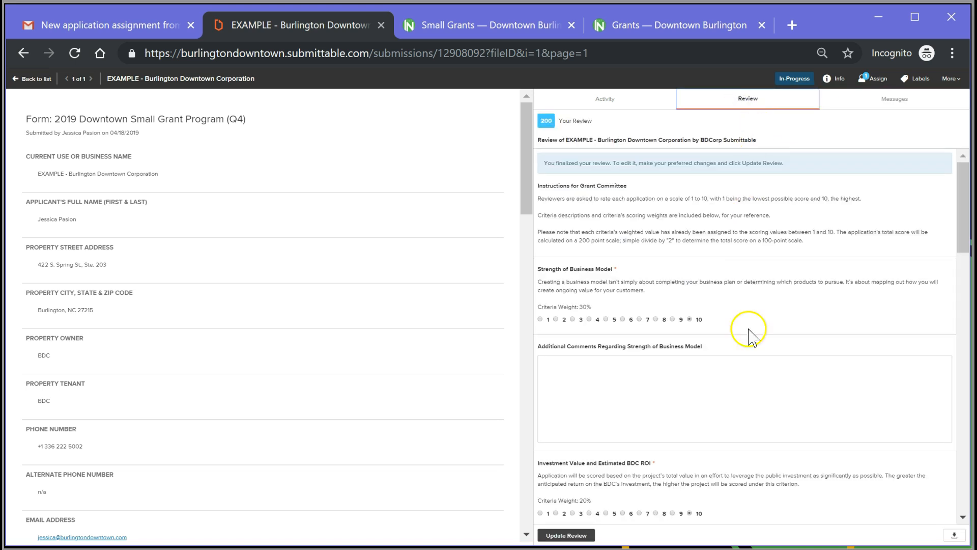
pyautogui.click(763, 404)
pyautogui.scroll(-4, 763, 405)
pyautogui.scroll(4, 761, 406)
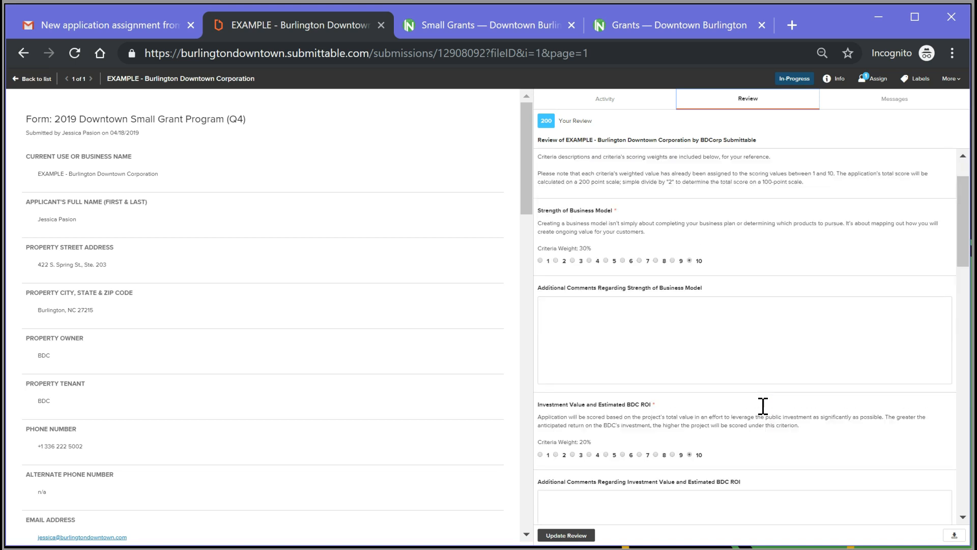
pyautogui.click(883, 102)
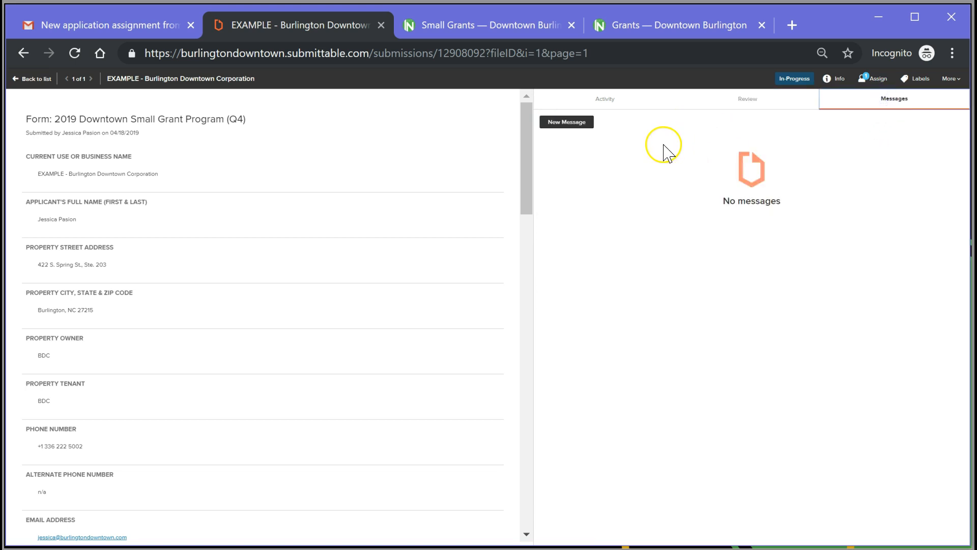
pyautogui.click(579, 123)
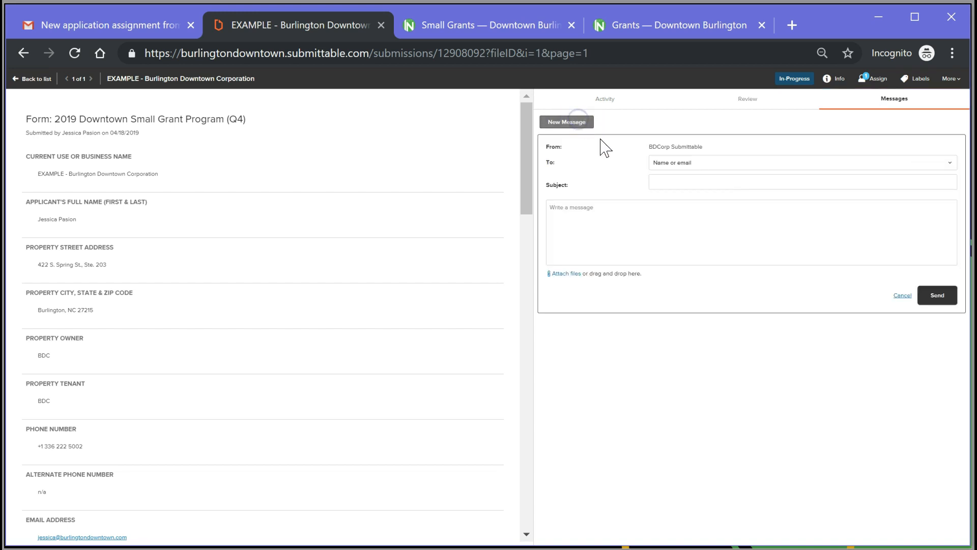
pyautogui.click(705, 161)
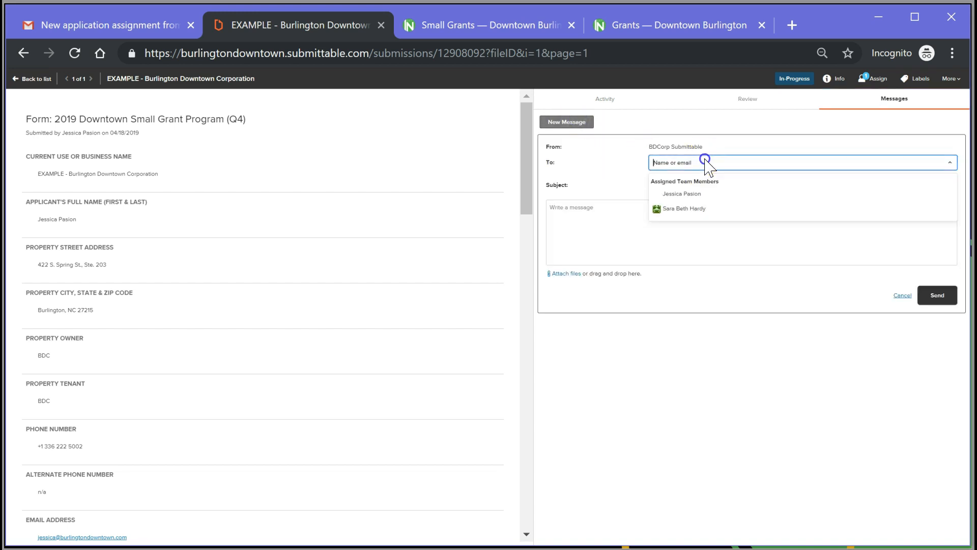
pyautogui.click(733, 195)
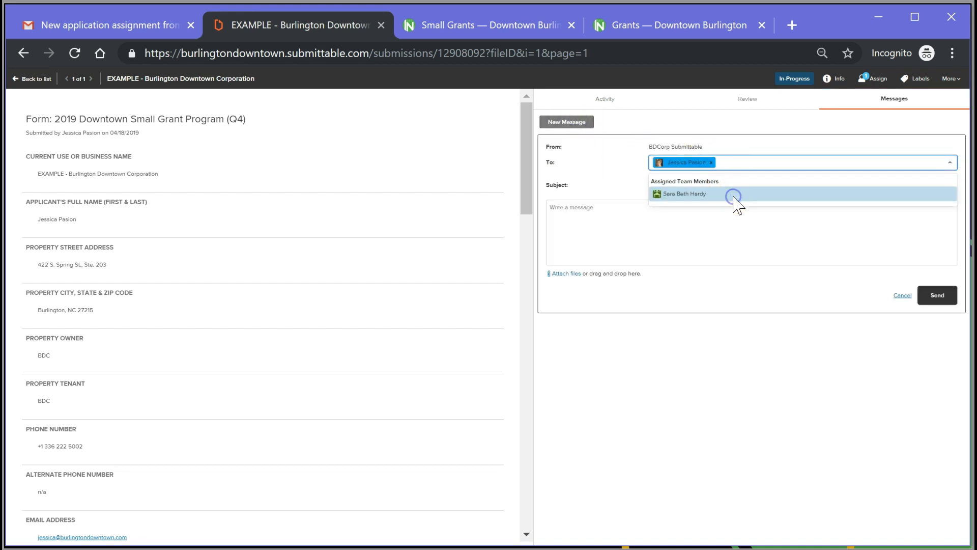
pyautogui.click(750, 243)
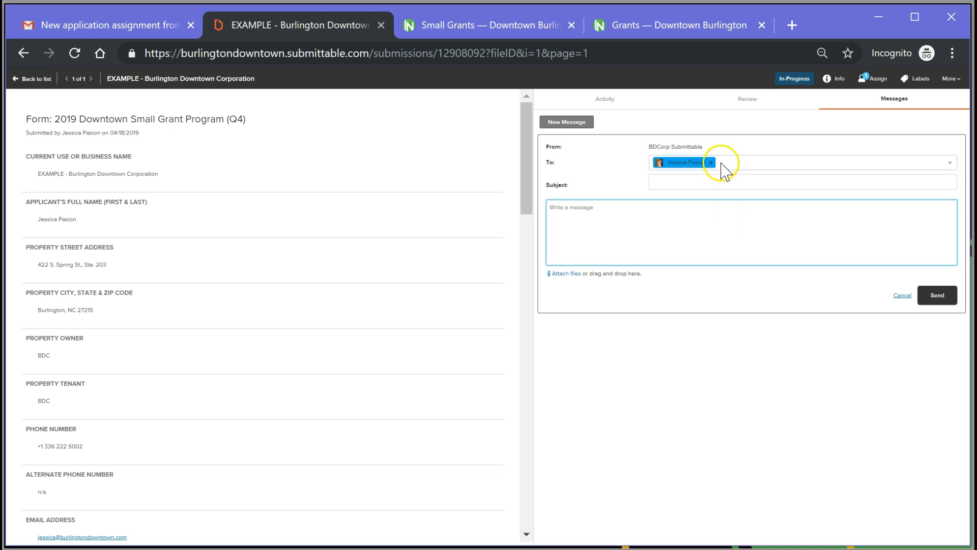
pyautogui.click(761, 182)
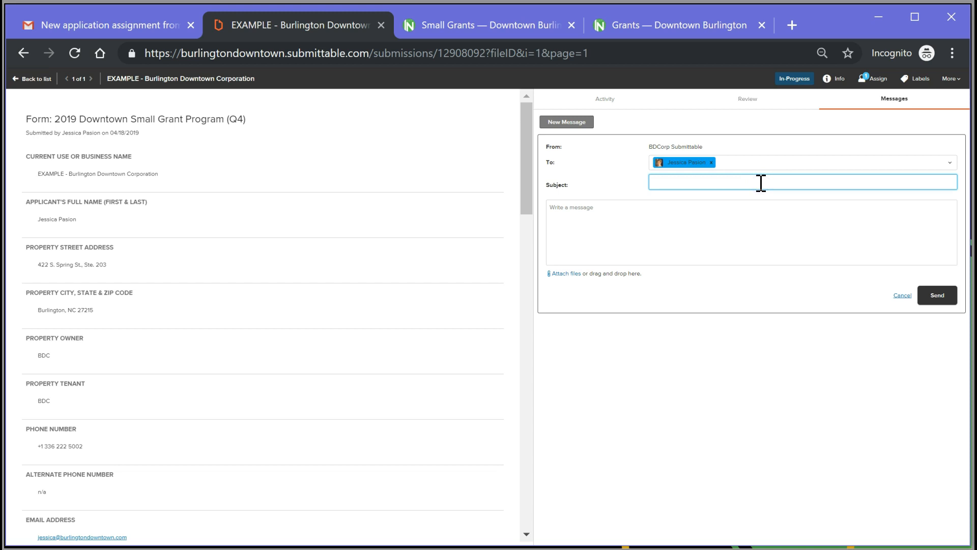
pyautogui.click(778, 225)
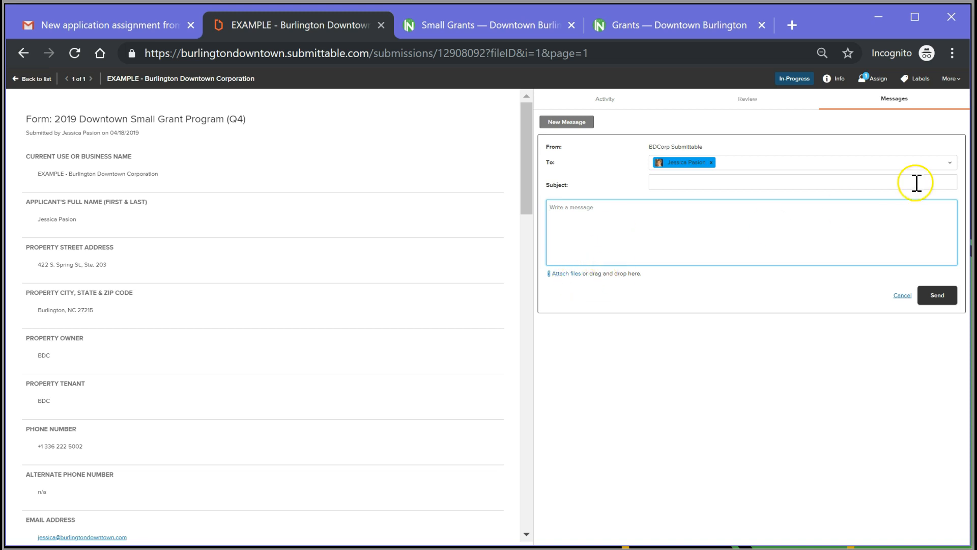
pyautogui.click(939, 162)
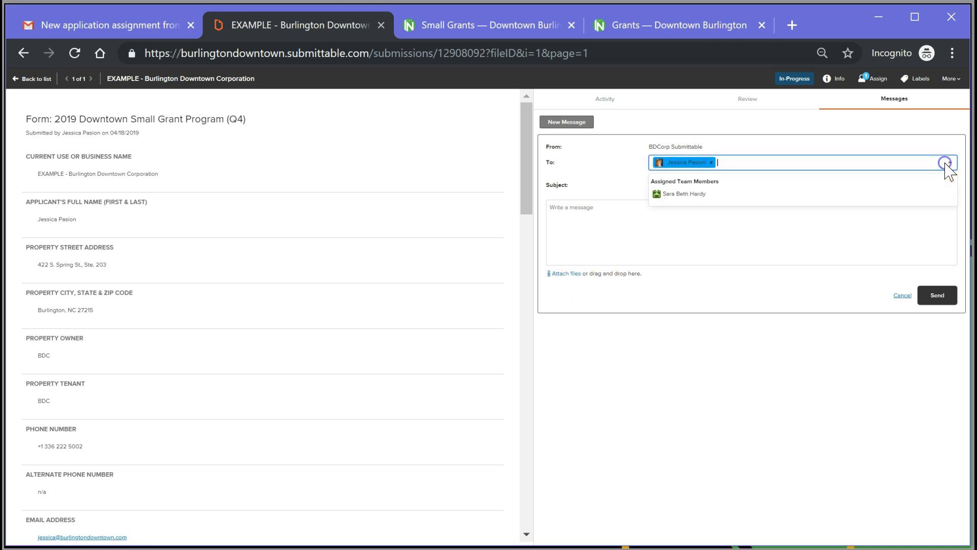
pyautogui.click(910, 194)
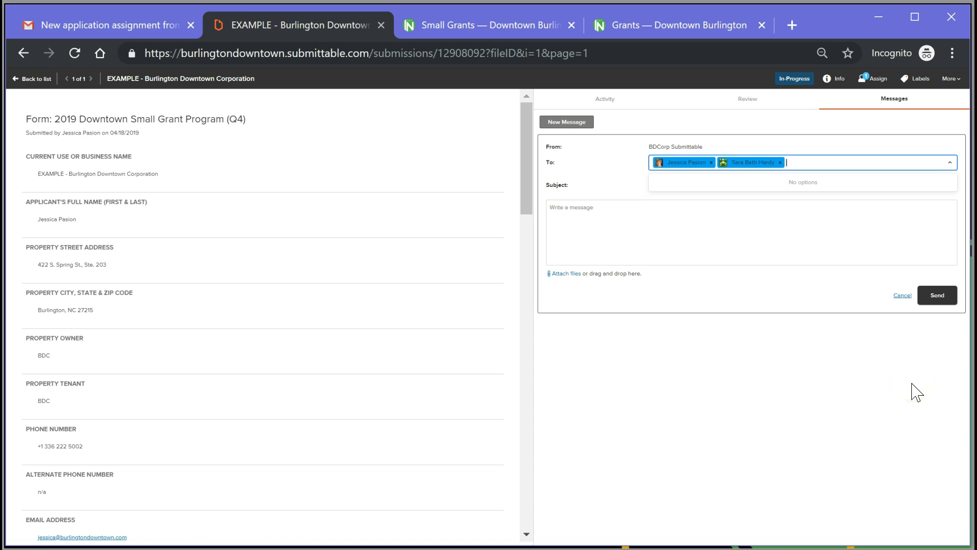
pyautogui.click(902, 296)
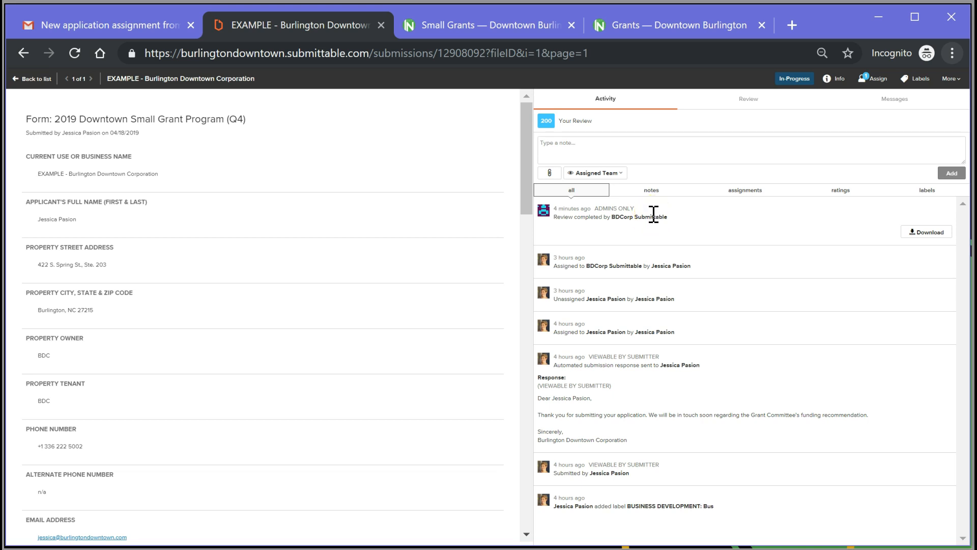
pyautogui.click(627, 150)
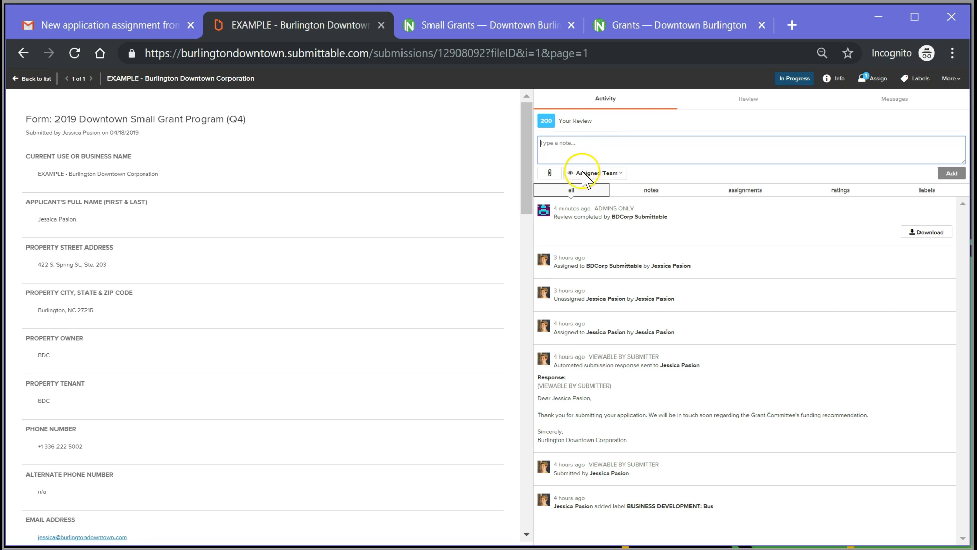
pyautogui.click(551, 173)
pyautogui.click(686, 257)
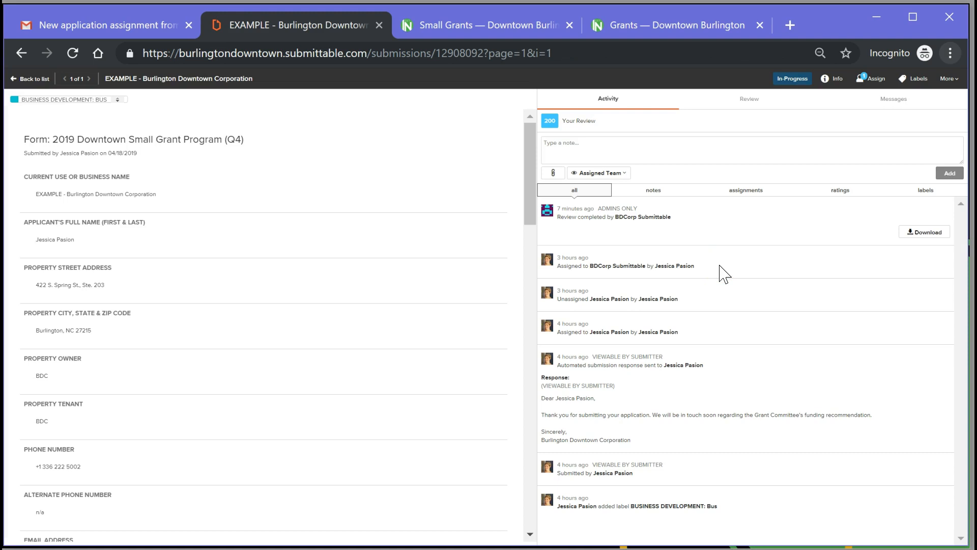
pyautogui.click(723, 262)
# Step: Leave the application and return to the submissions list
pyautogui.click(35, 80)
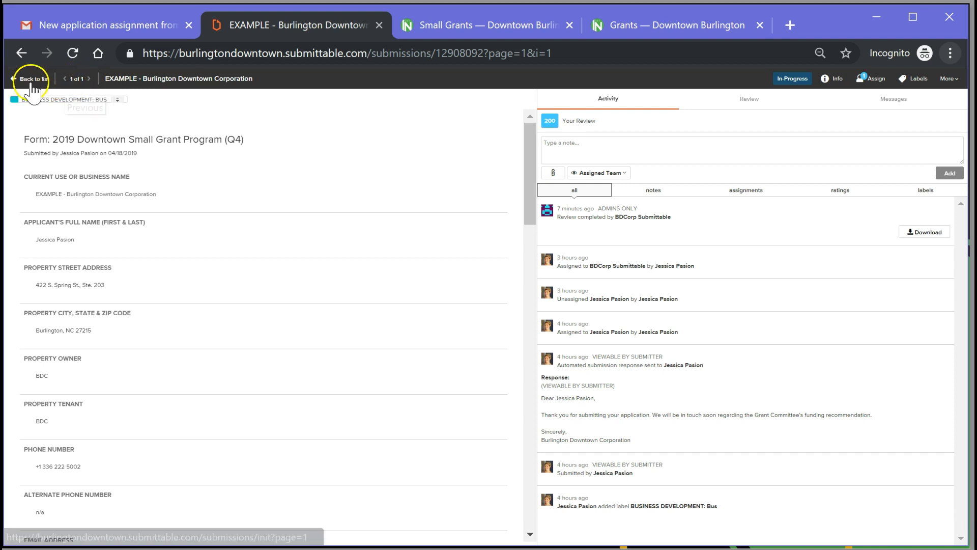